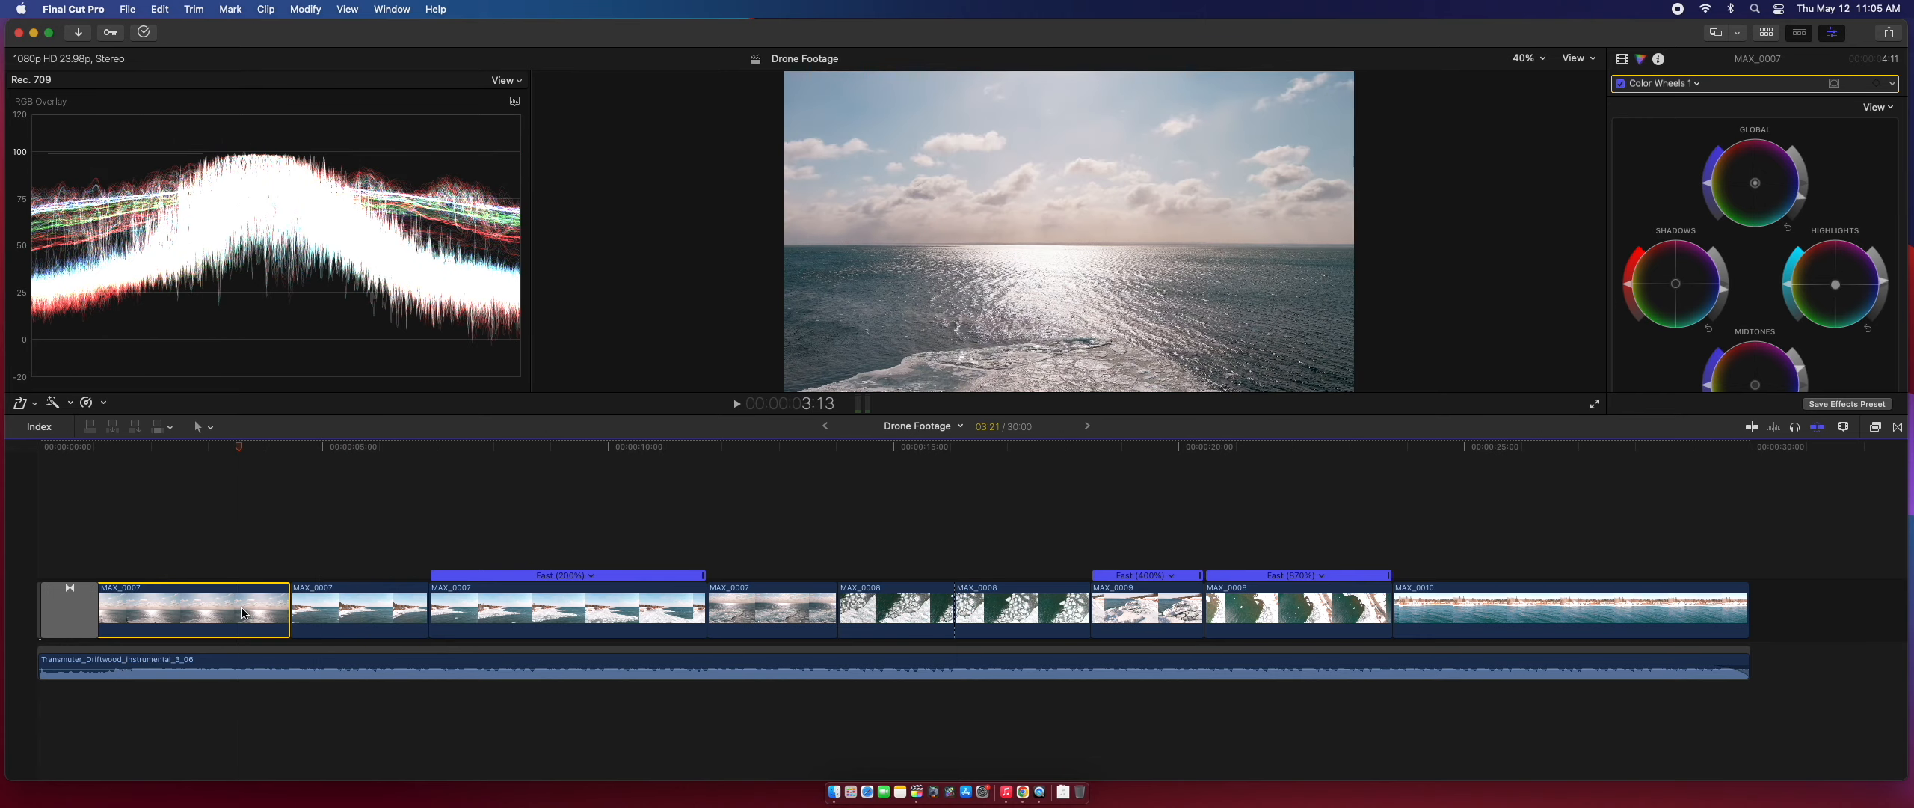
- Copy the first MAX_0007 clip's attributes and paste its Color Wheels 1 effect onto the second clip with Stretch to Fit keyframe timing
click(257, 444)
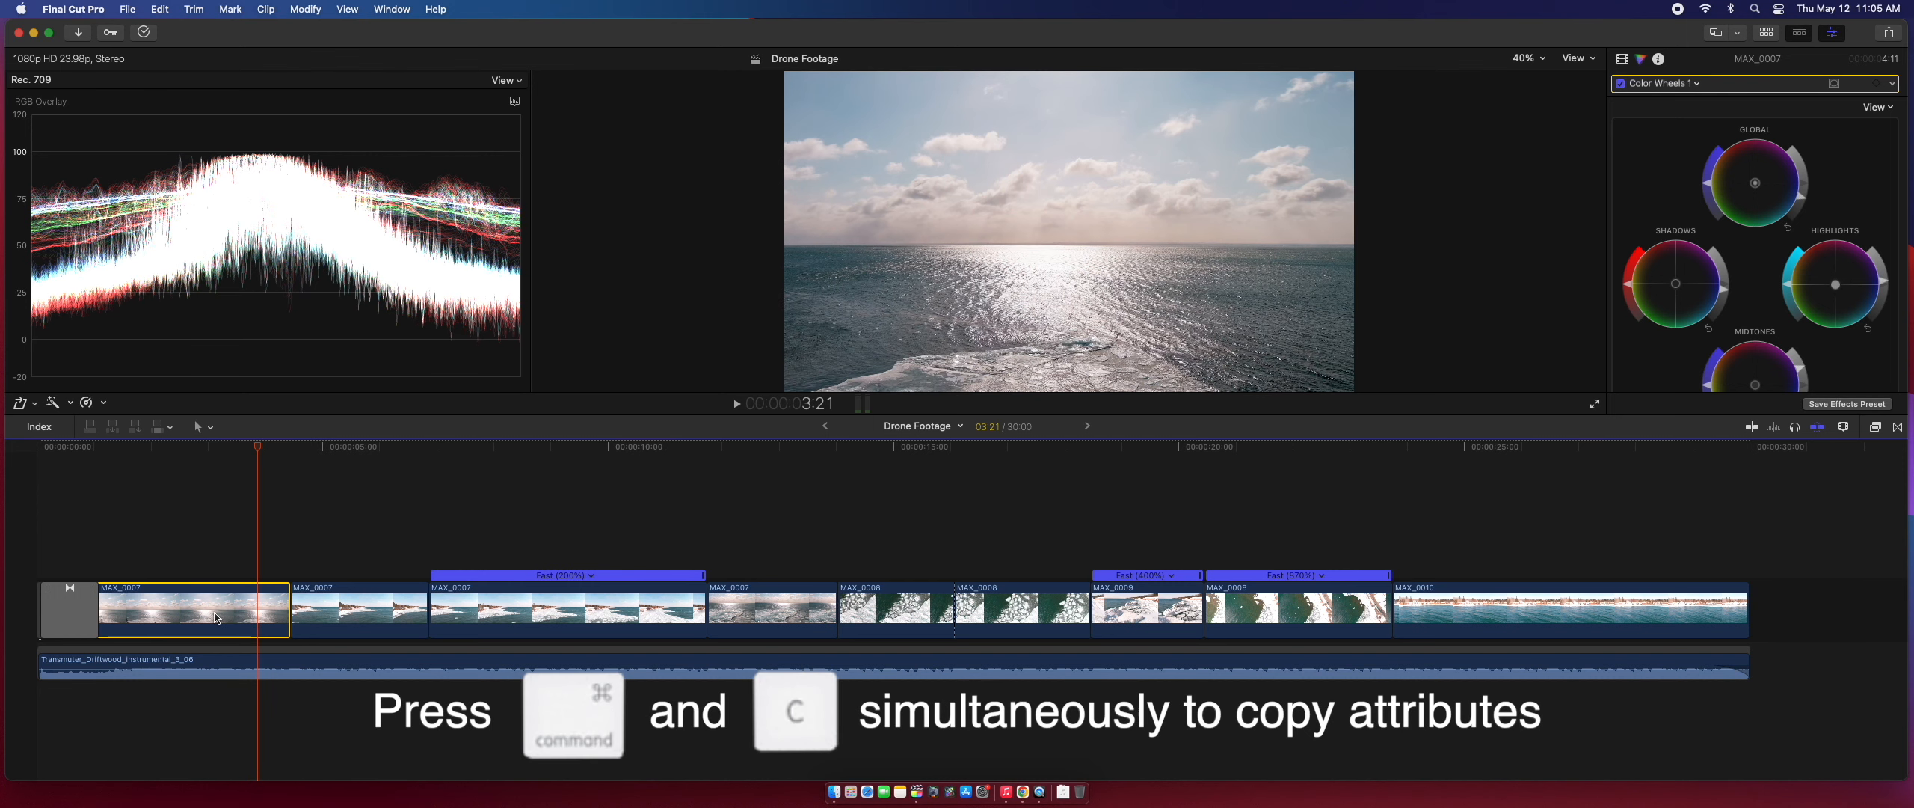
key(super+c)
drag(268, 447, 366, 449)
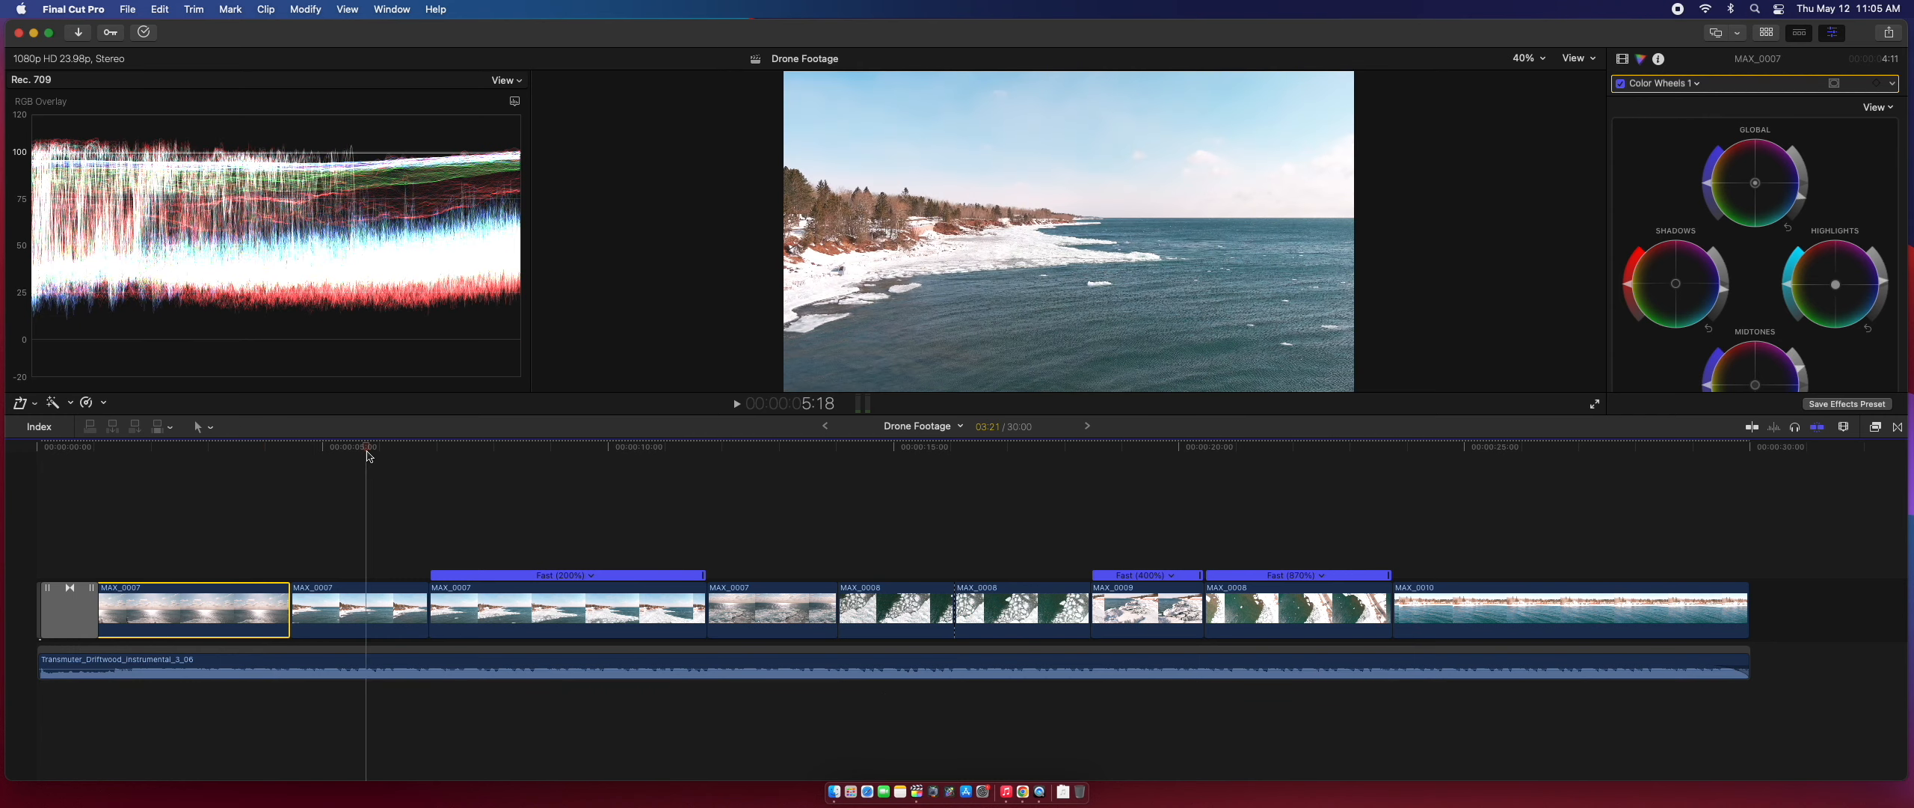
click(327, 607)
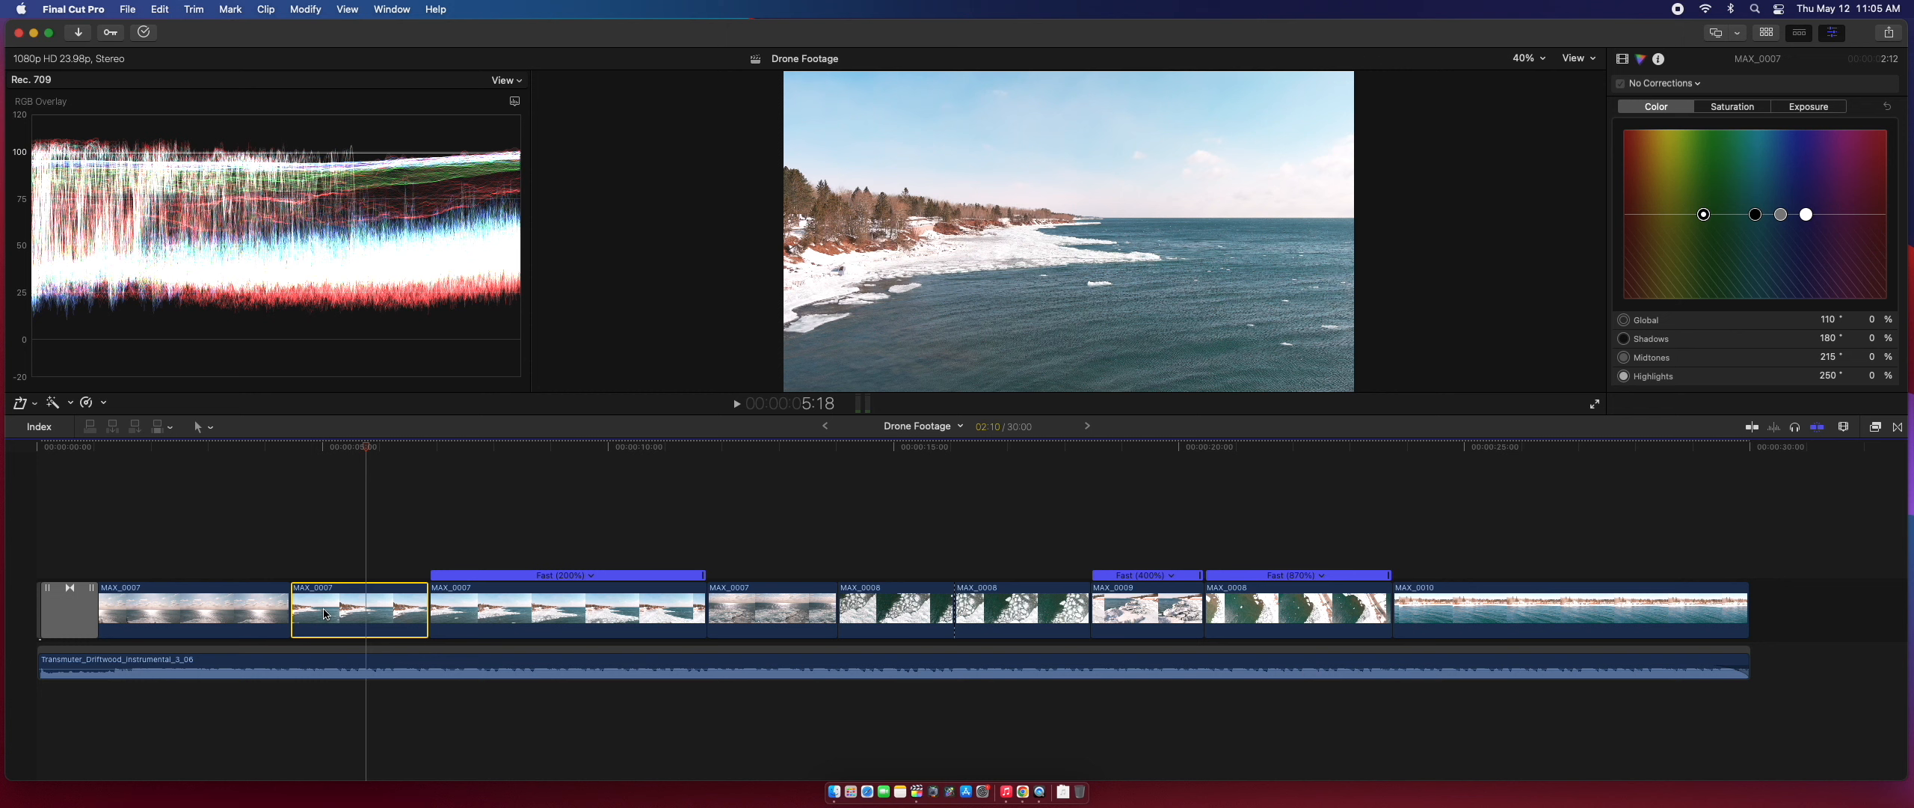
key(super+shift+v)
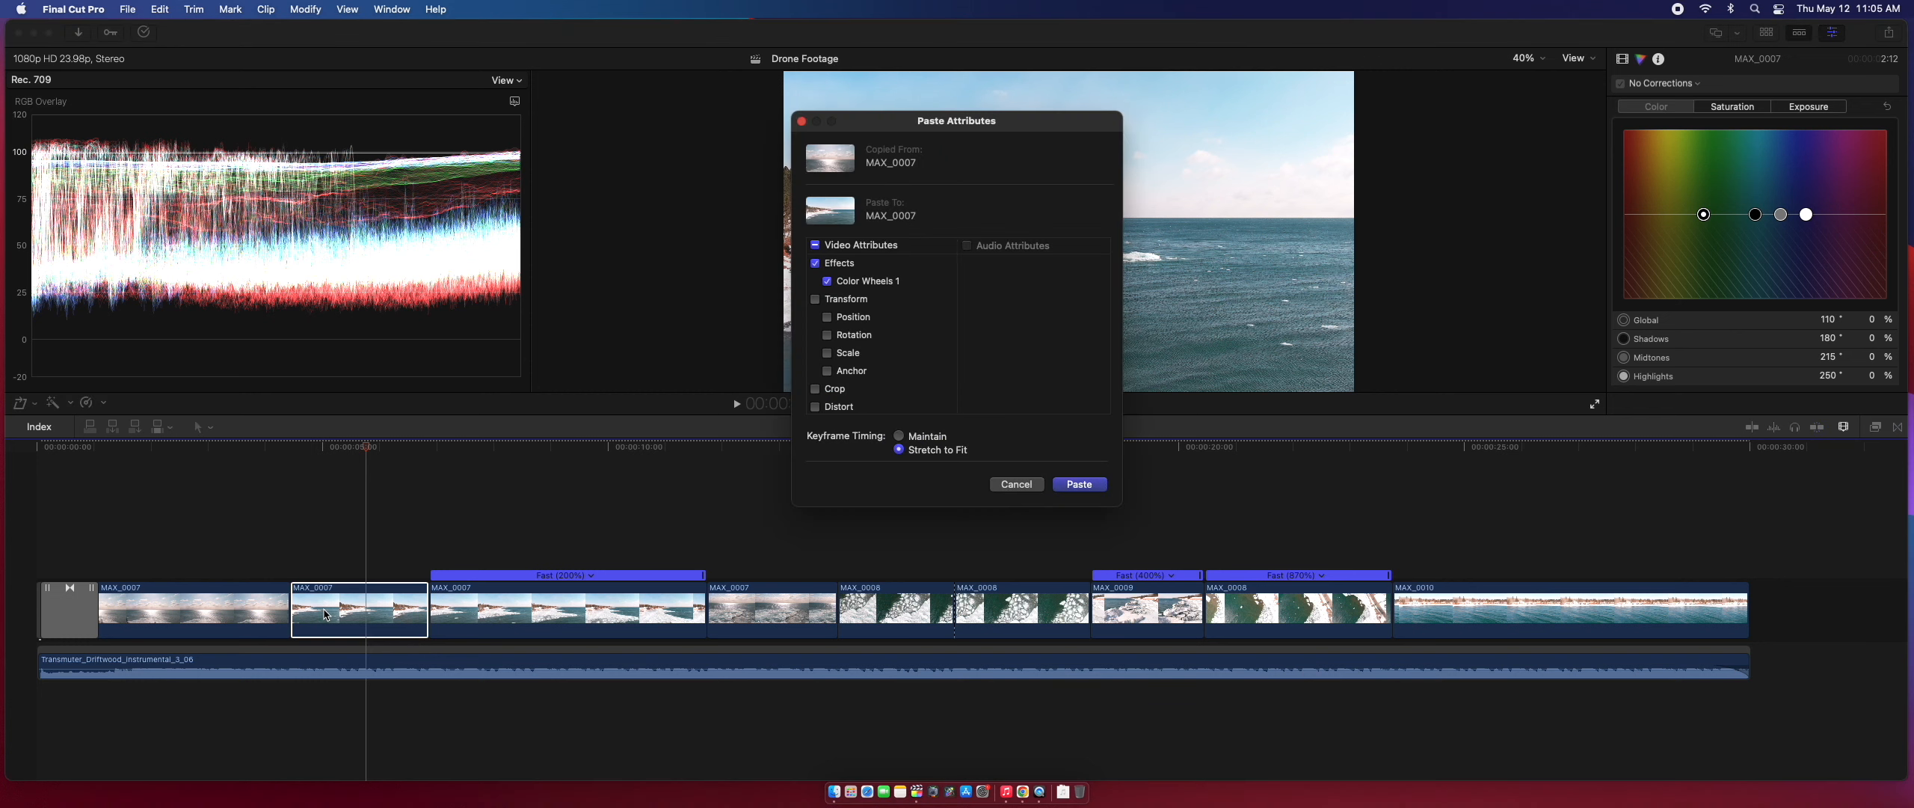
scroll(913, 340, down, 3)
scroll(901, 344, up, 3)
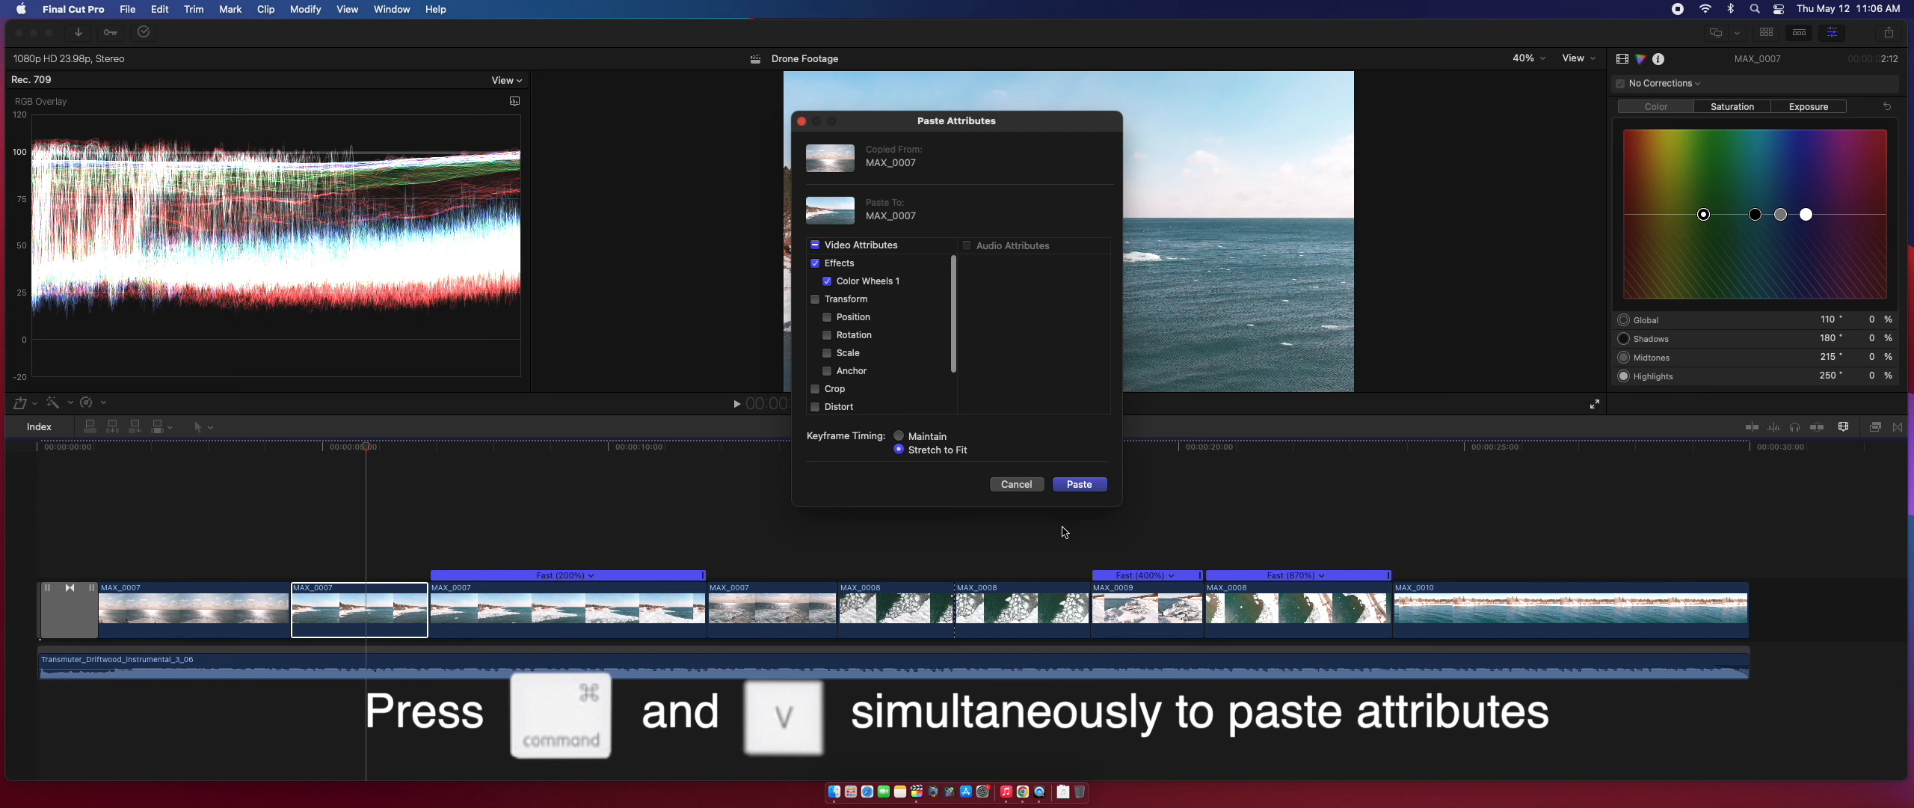
key(Return)
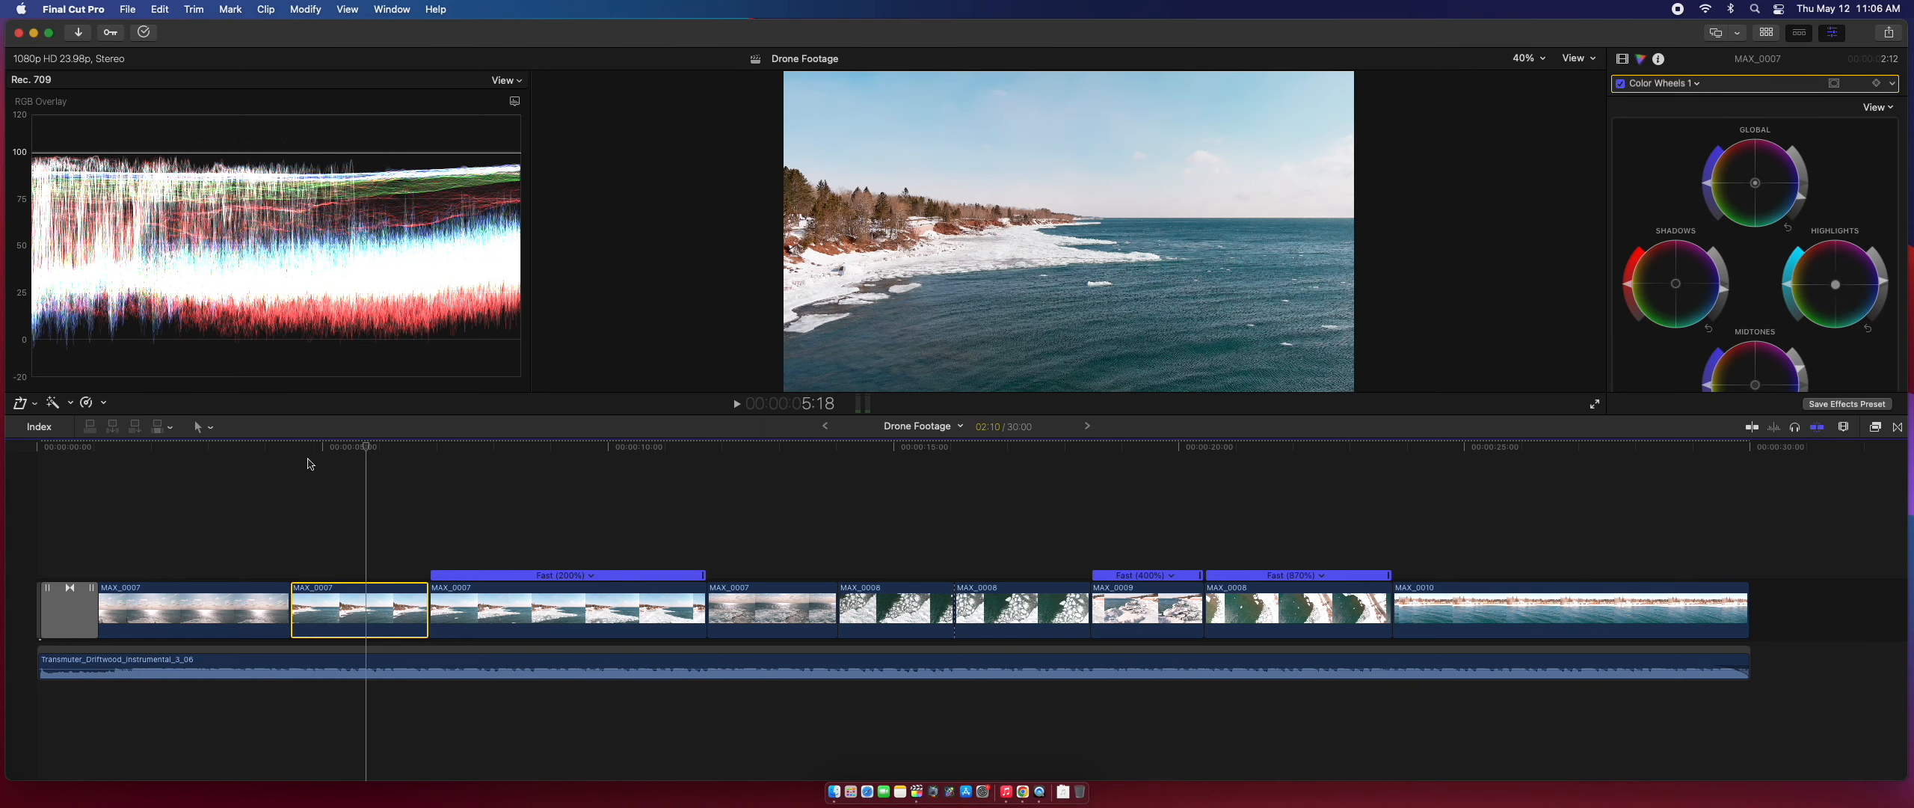
mouse_move(324, 449)
mouse_down()
mouse_move(222, 435)
mouse_move(348, 441)
mouse_move(292, 444)
mouse_move(313, 445)
mouse_up()
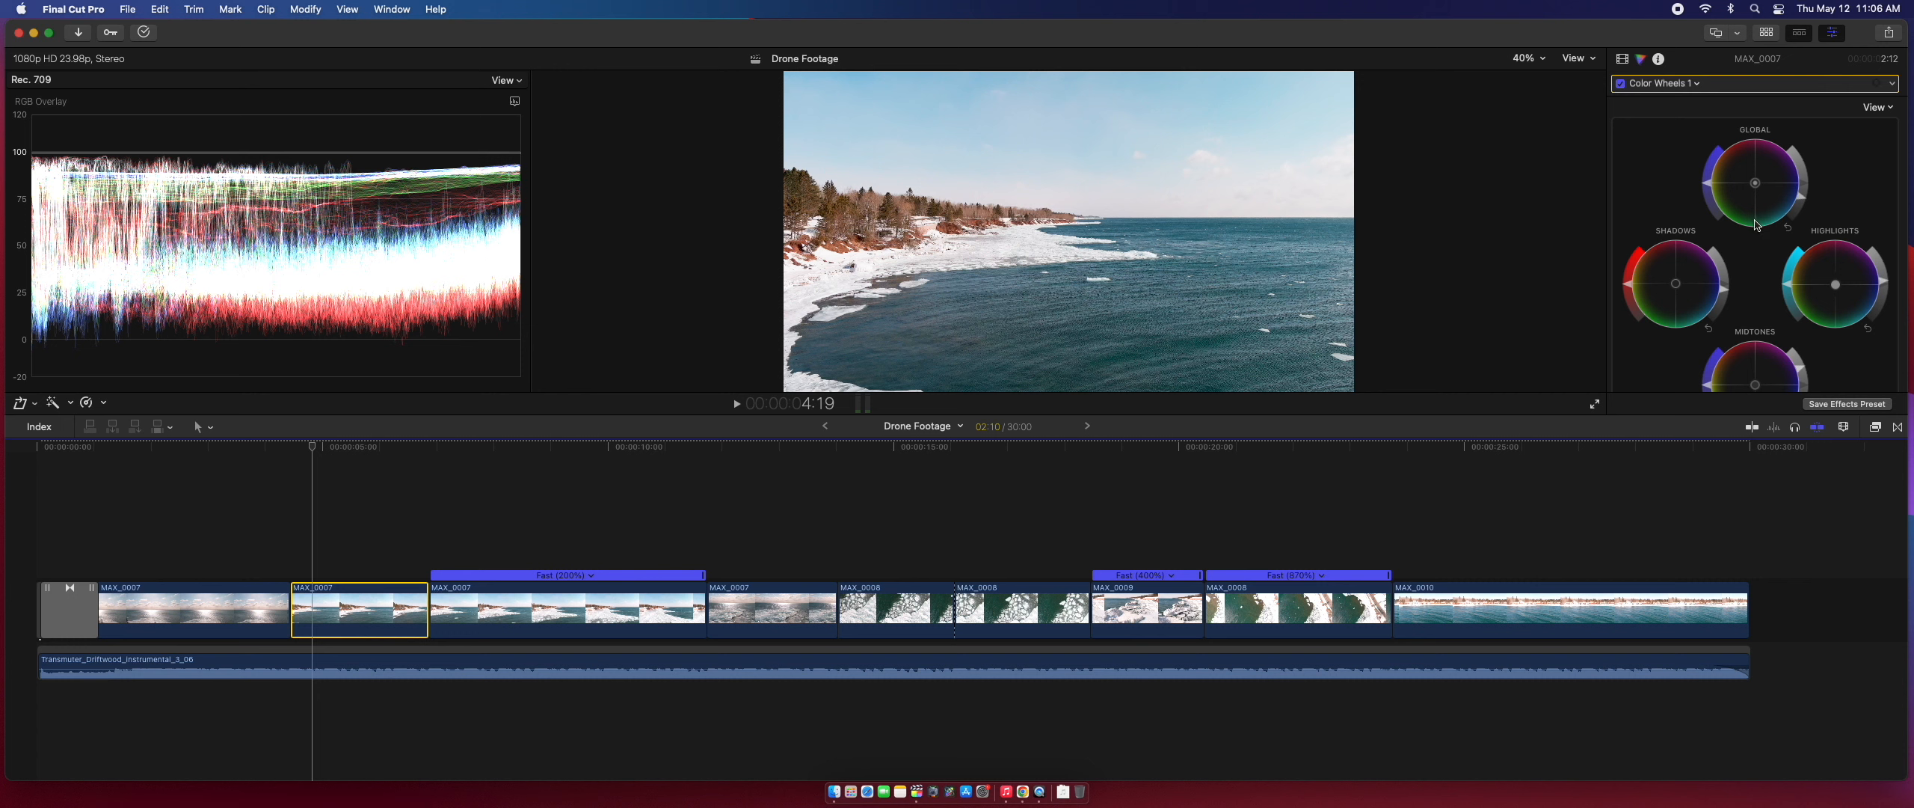
- Reset the parameters of the second clip's Color Wheels 1 correction
scroll(1849, 220, down, 3)
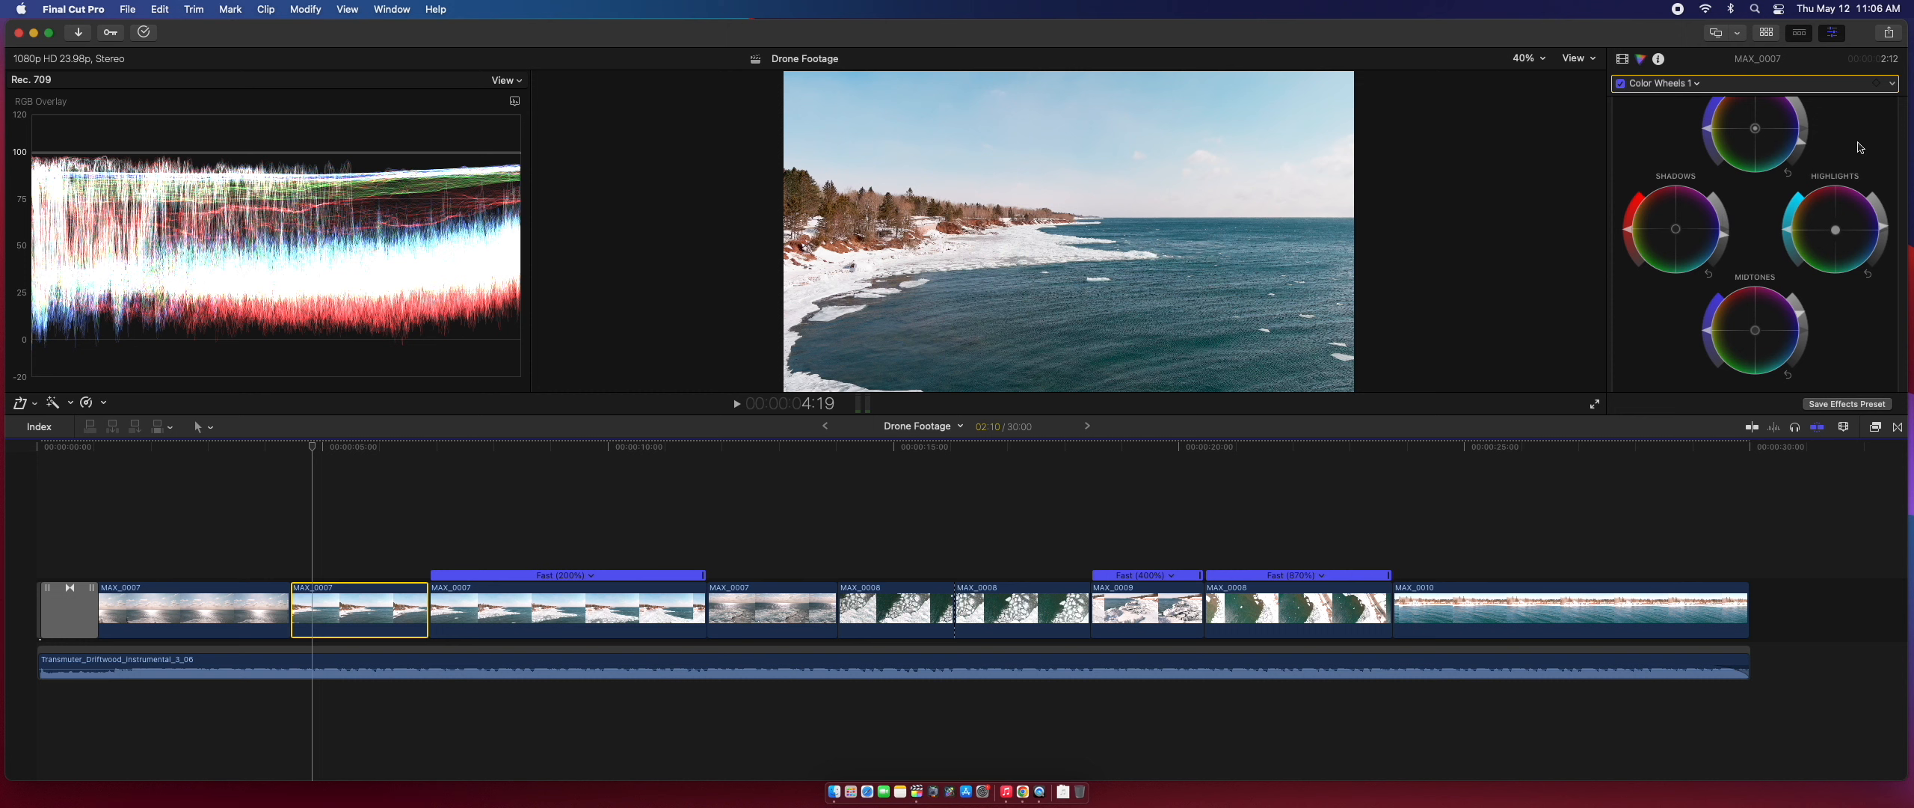
scroll(1860, 148, up, 2)
click(1891, 85)
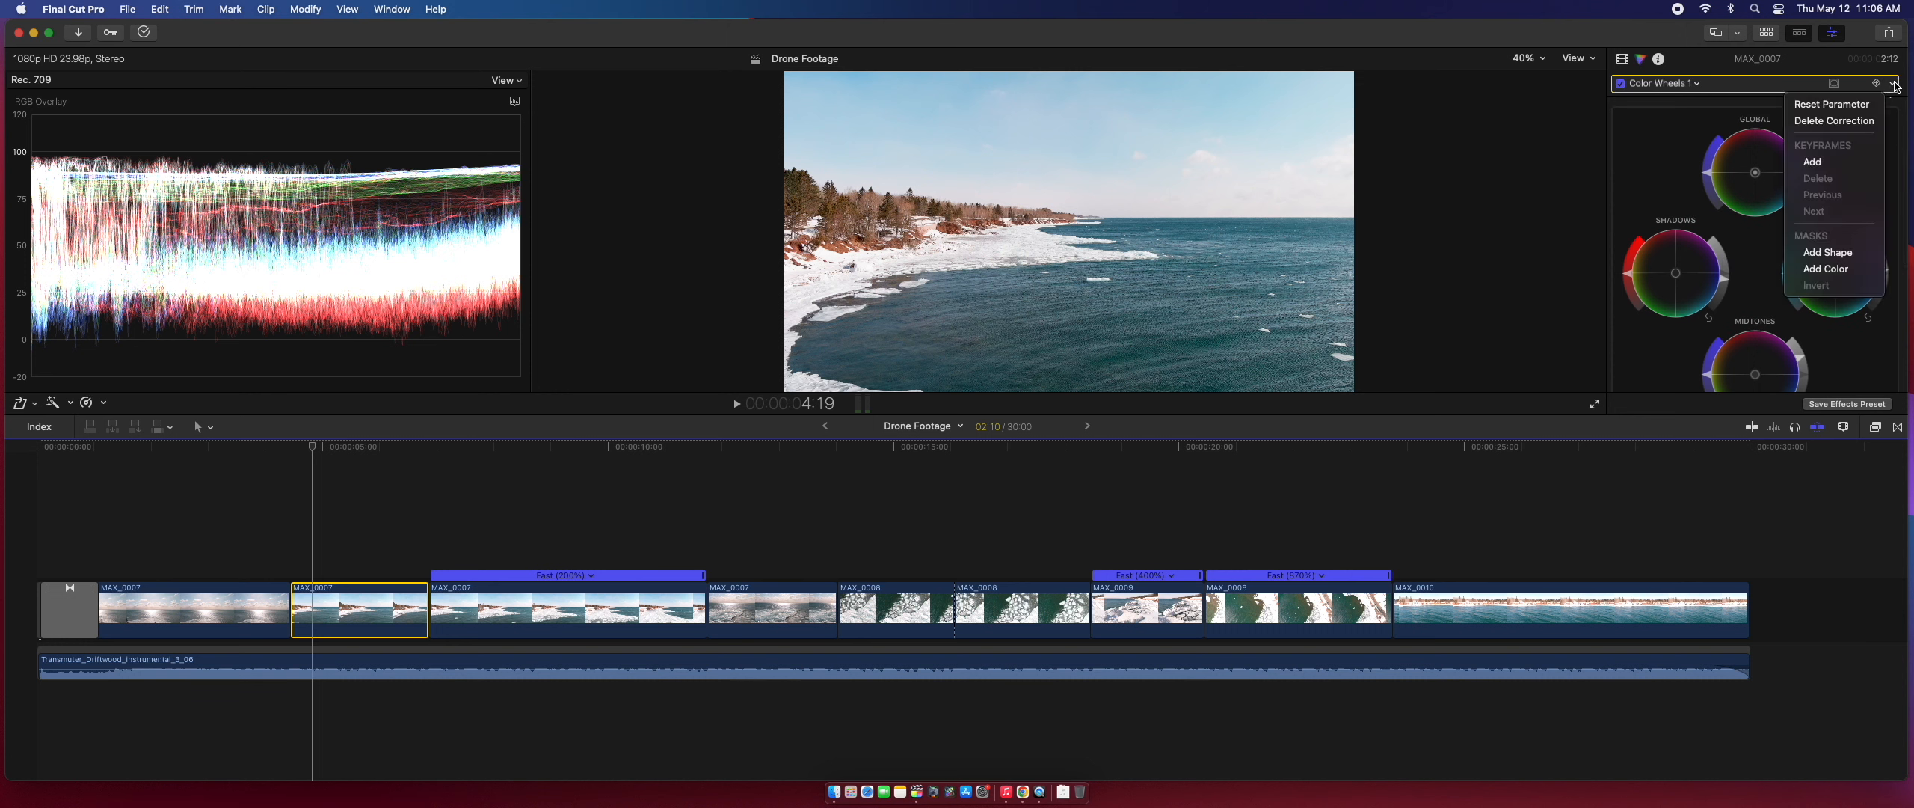
click(1863, 105)
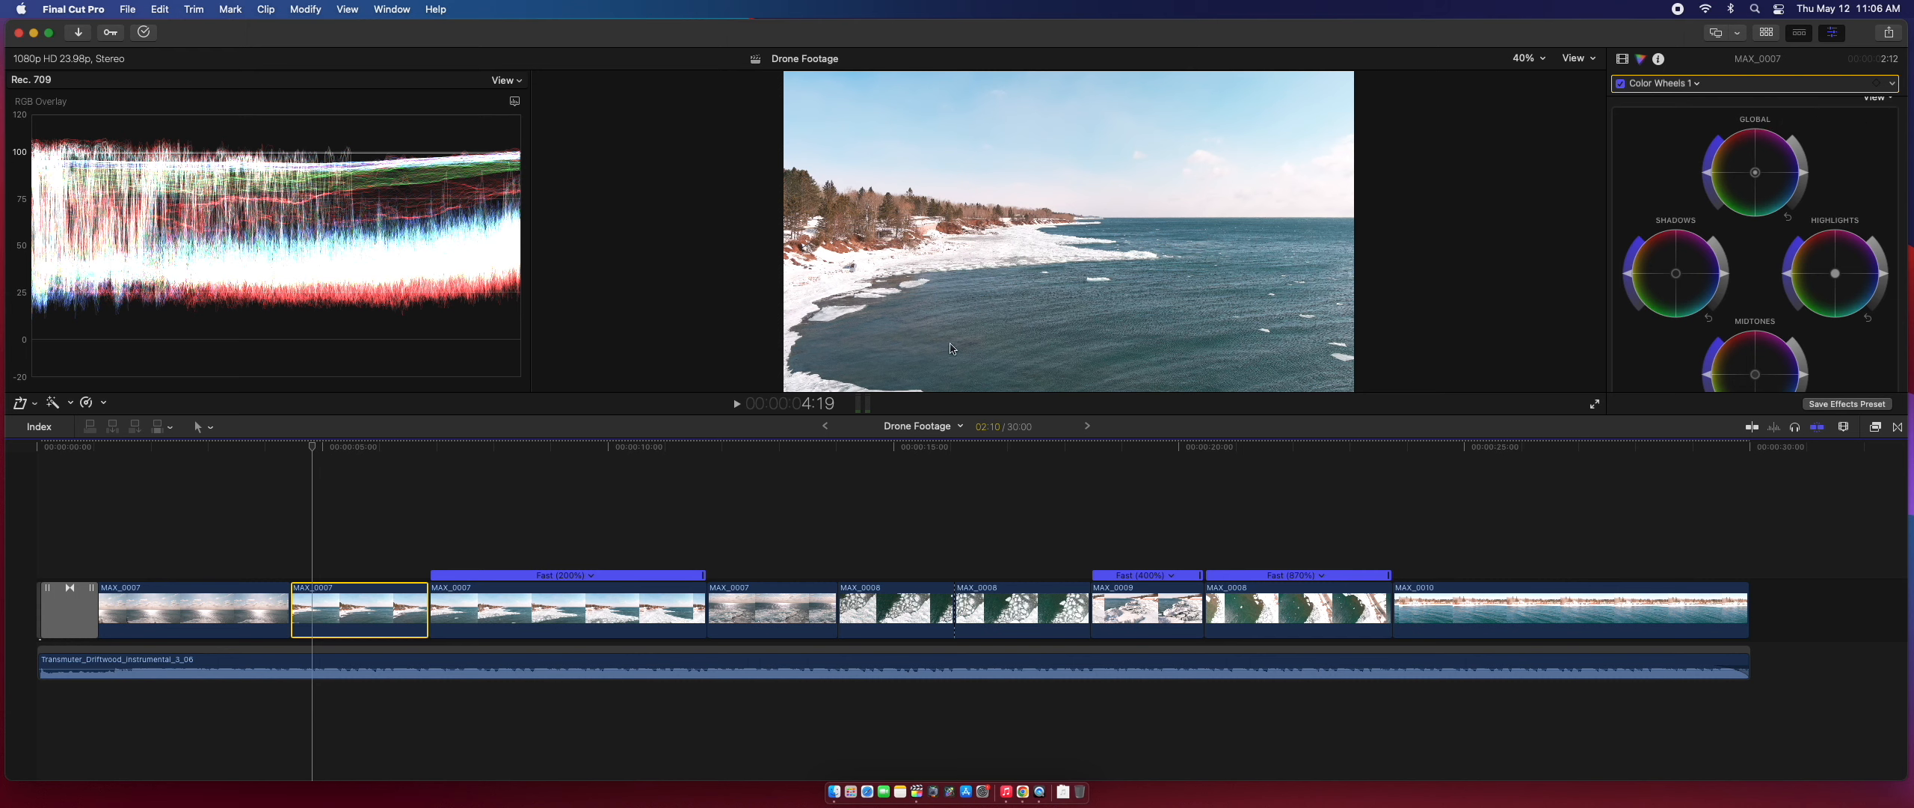
- Compare the second clip with the first one and lower the second clip's global brightness in Color Wheels 1
click(264, 450)
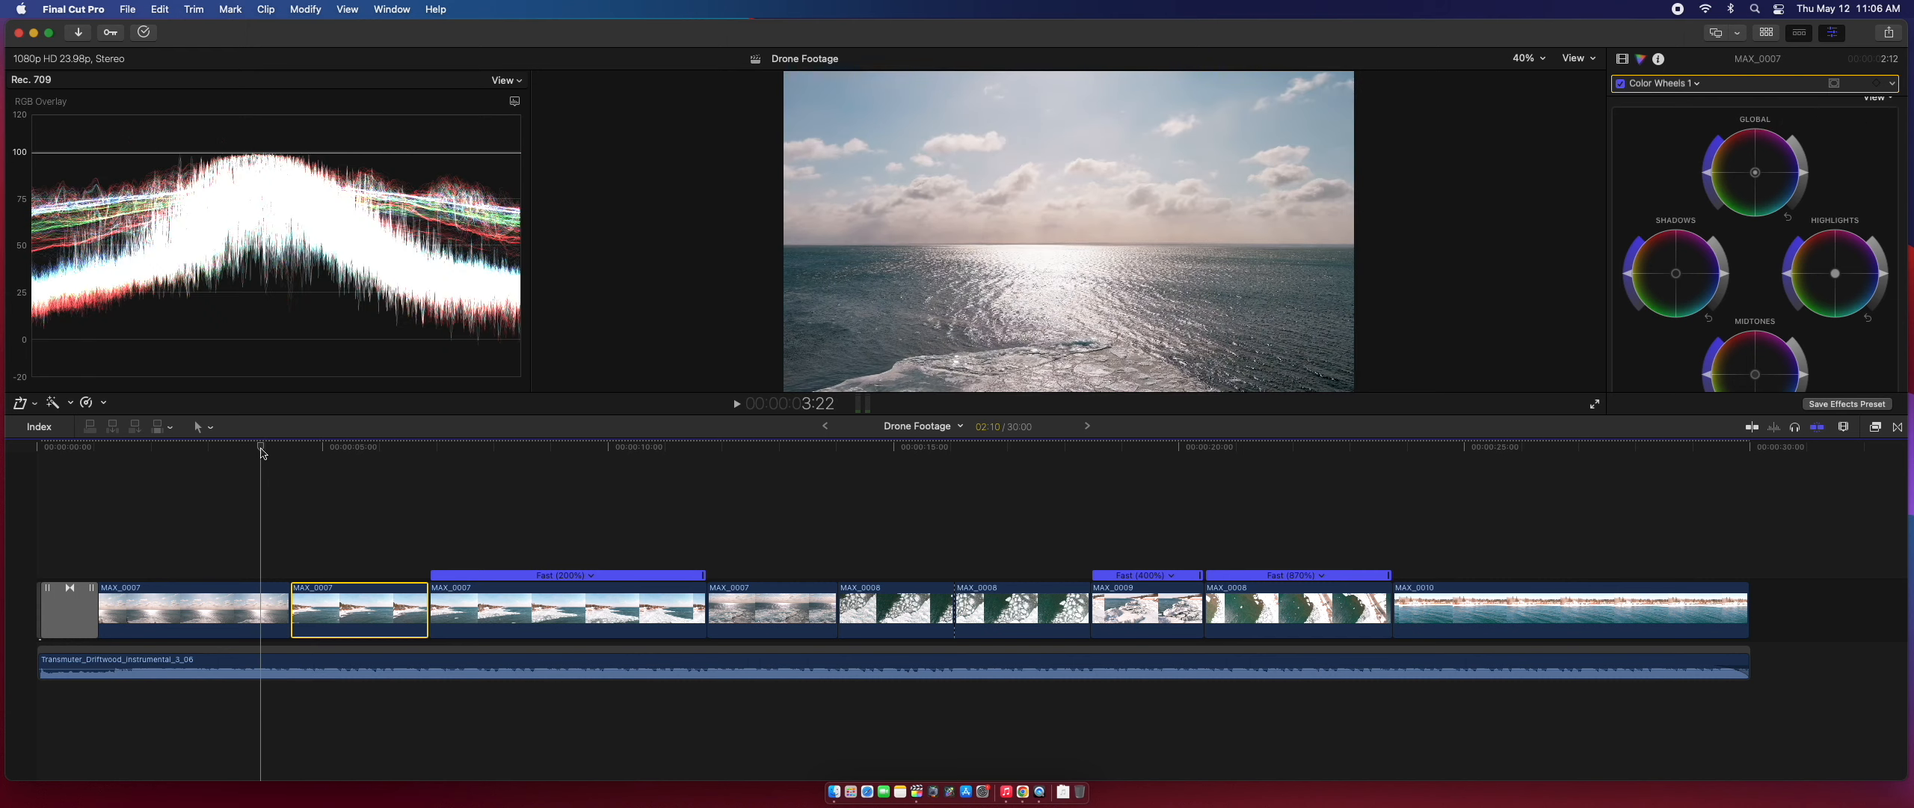
drag(264, 450, 321, 448)
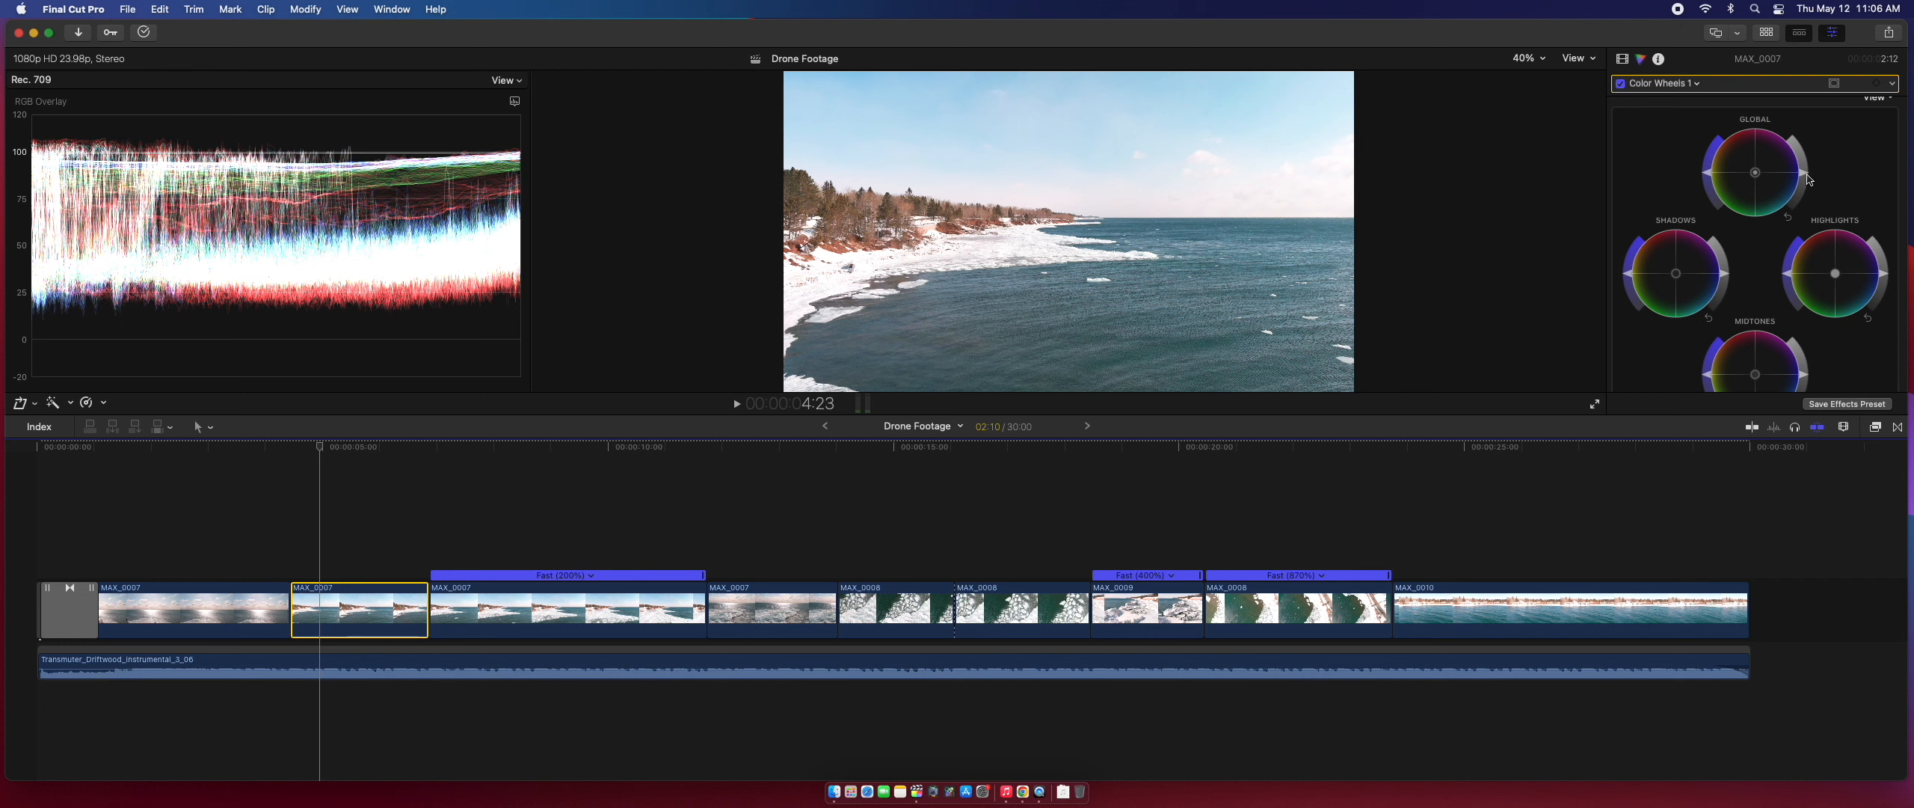
drag(1806, 173, 1779, 228)
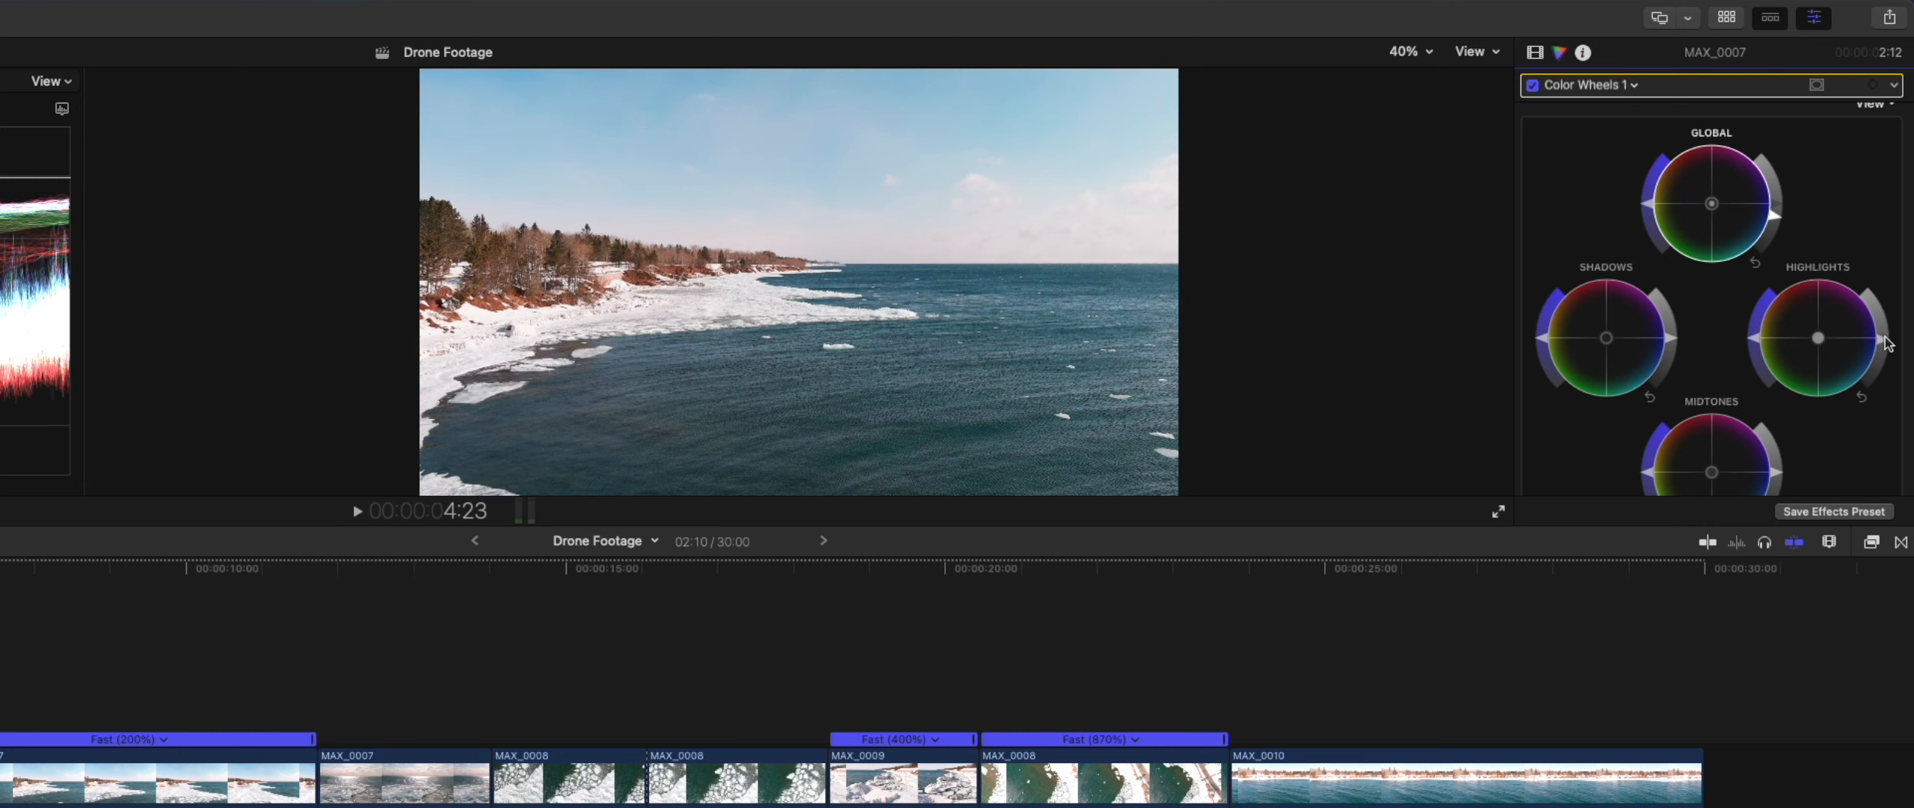
- Fine-tune the second clip's highlight, midtone and shadow brightness in Color Wheels 1
click(1885, 344)
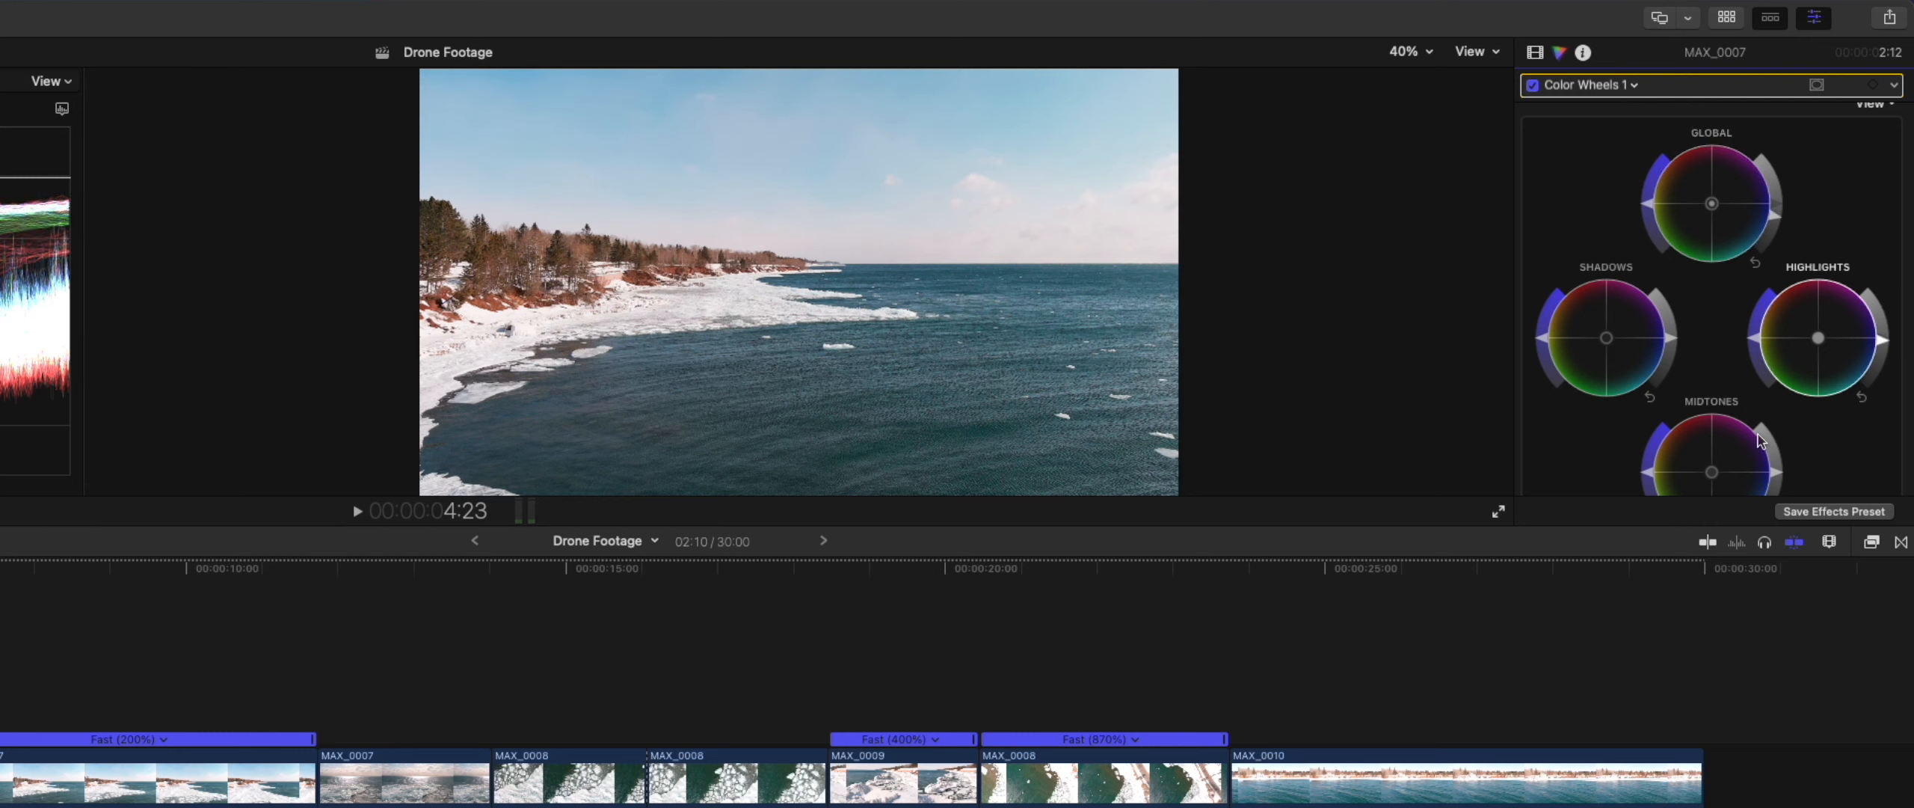
scroll(1840, 471, down, 1)
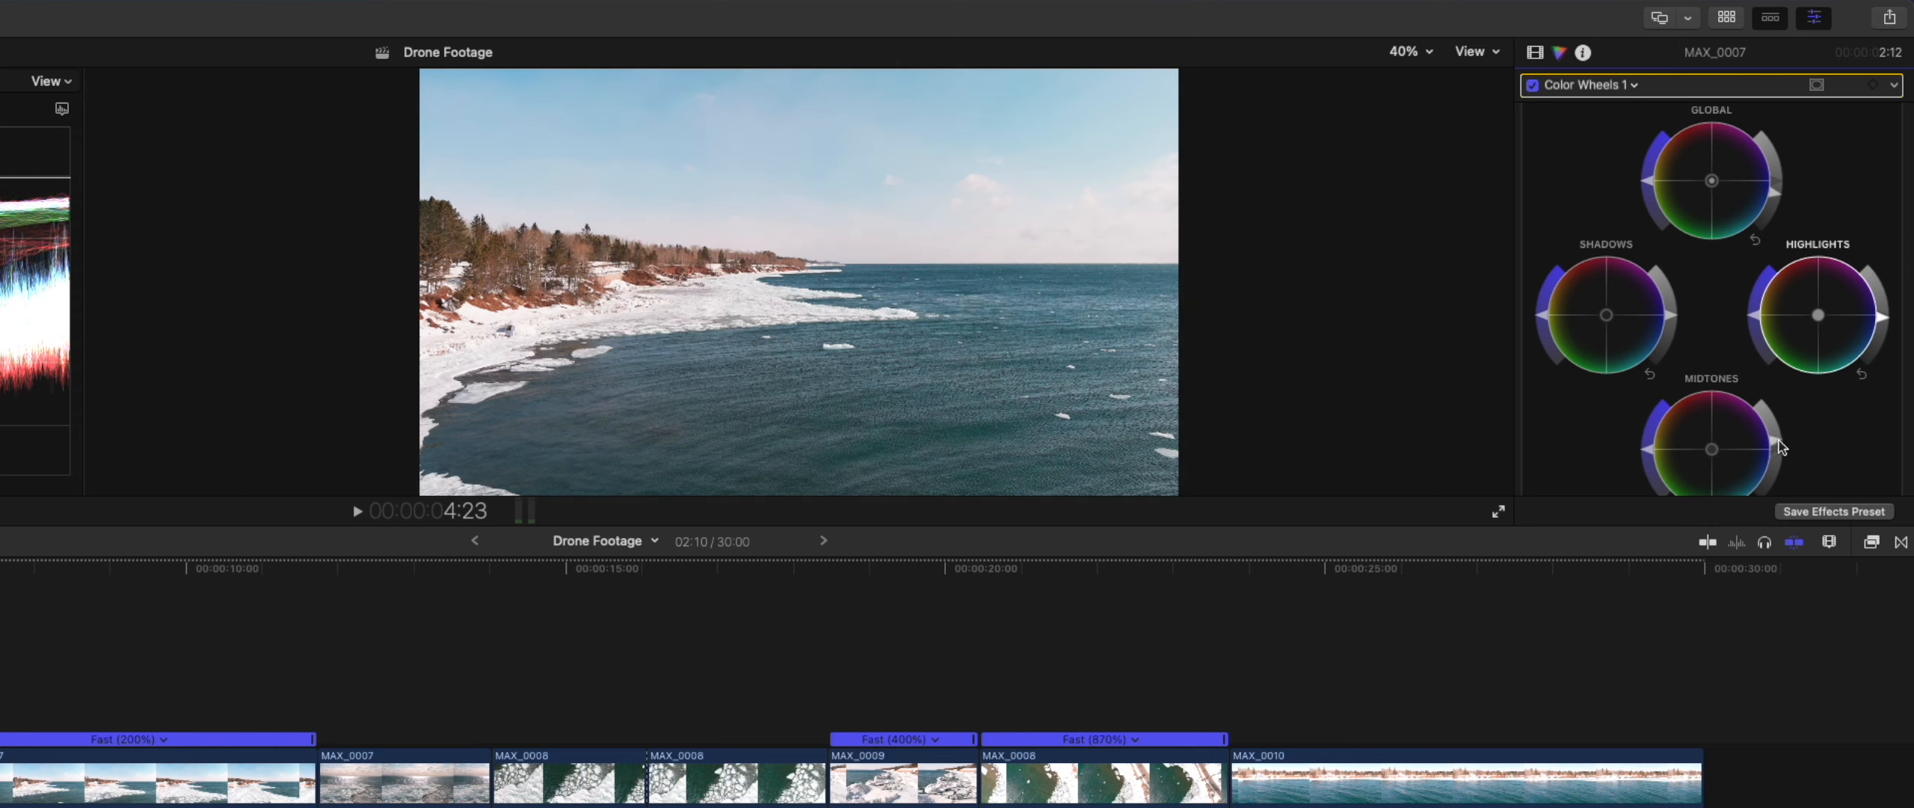
click(1780, 447)
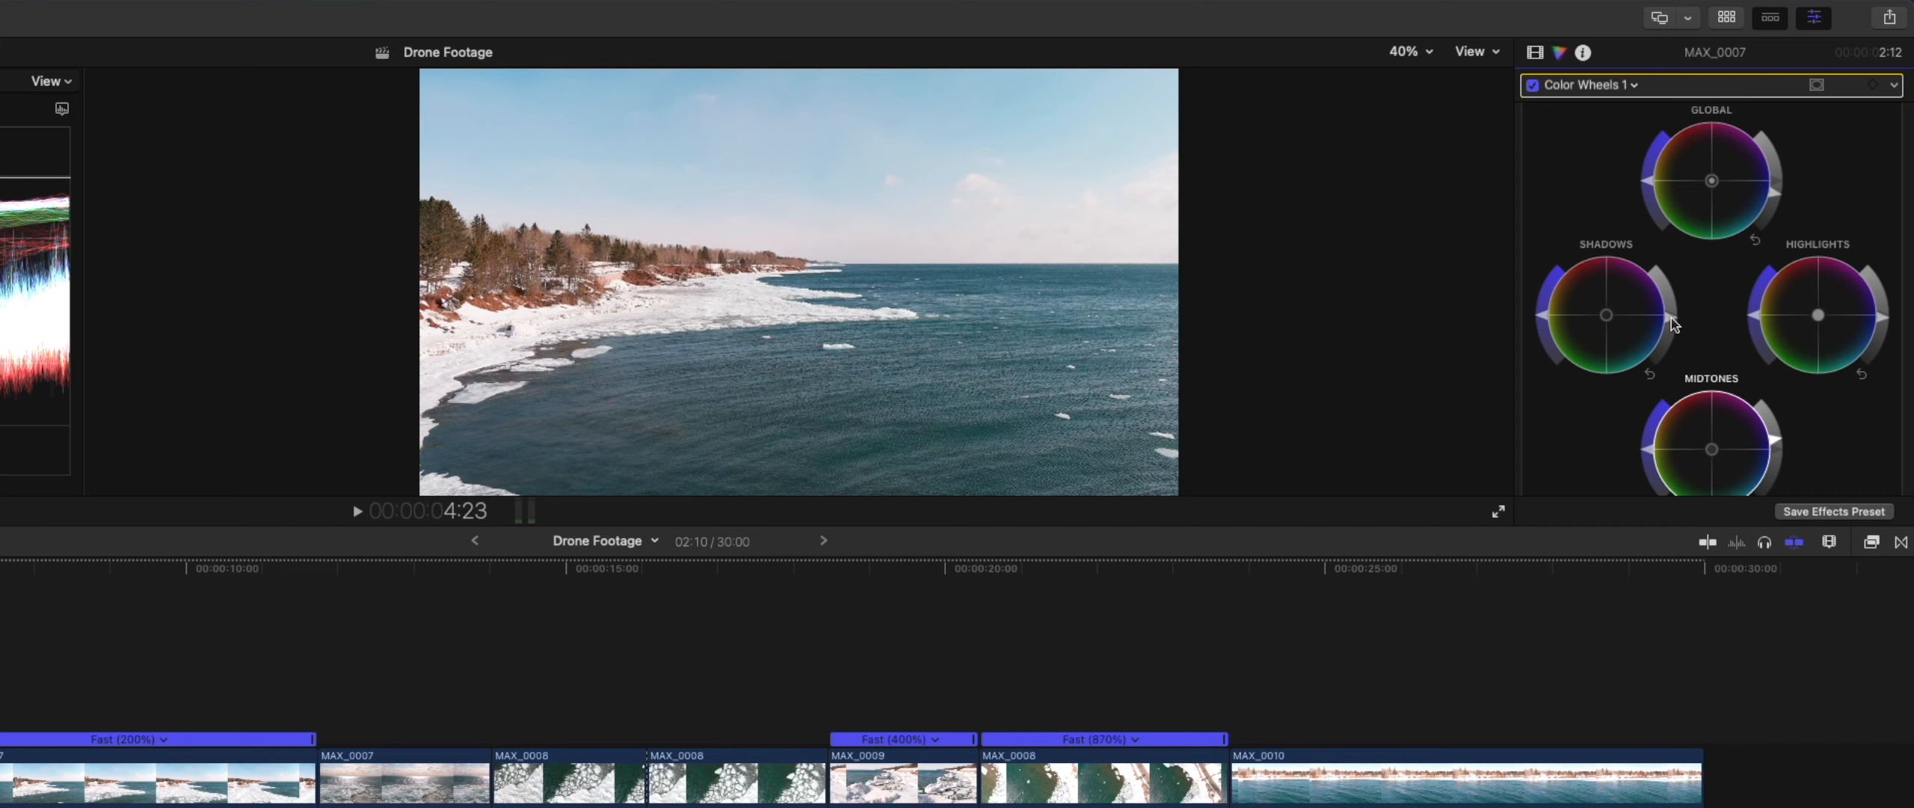
click(1672, 321)
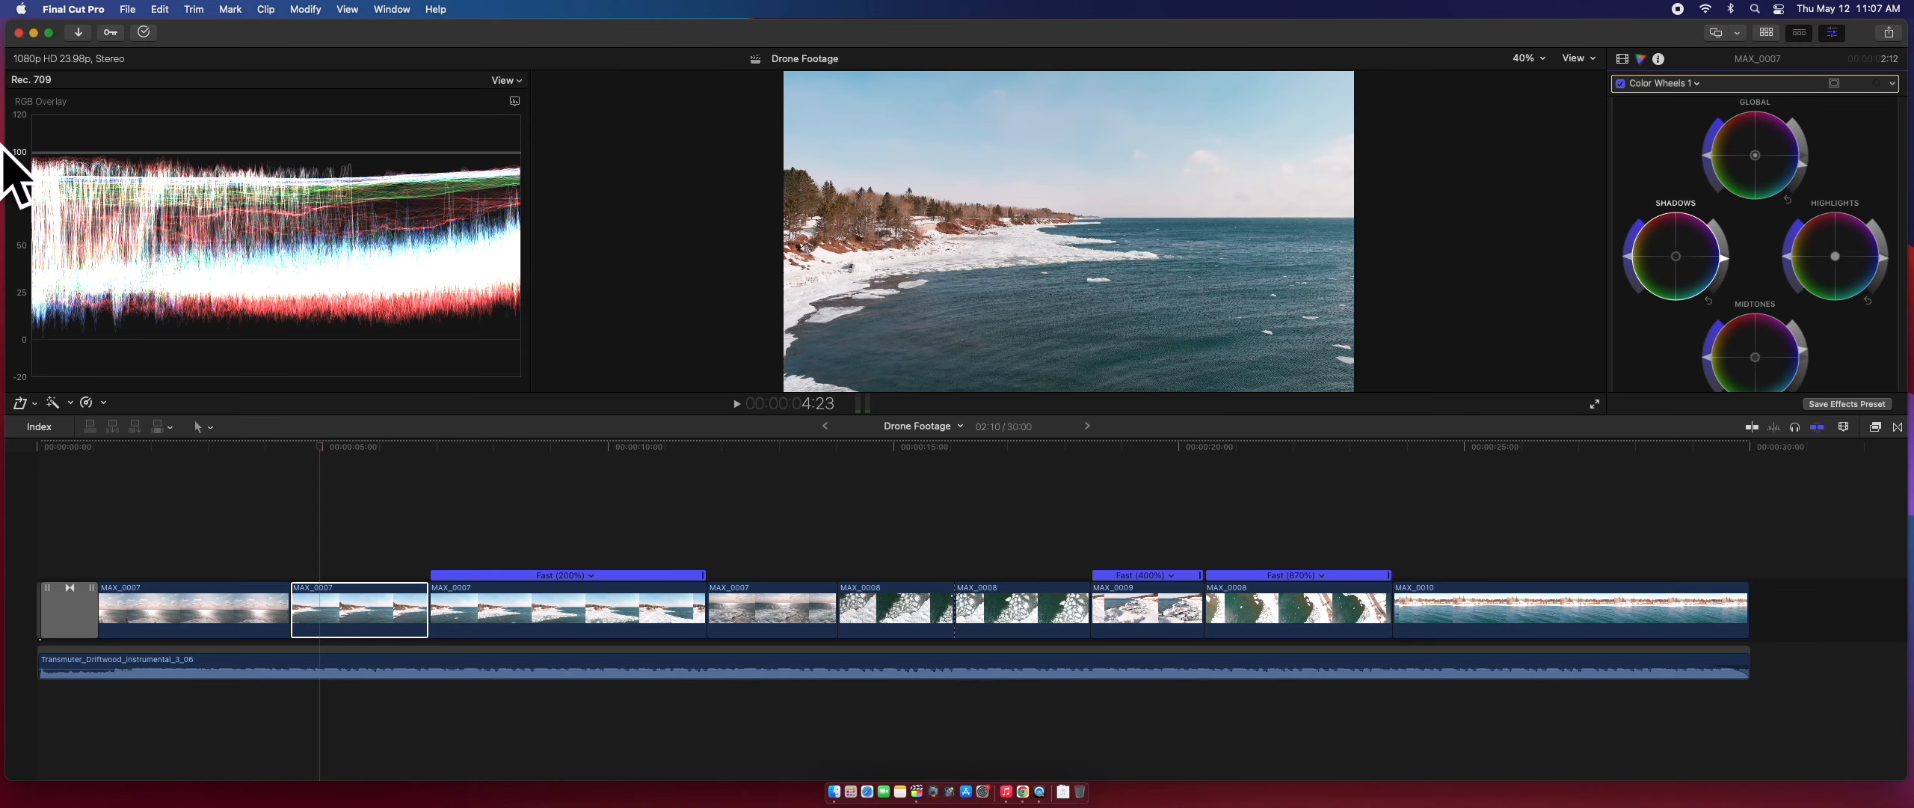
click(1837, 262)
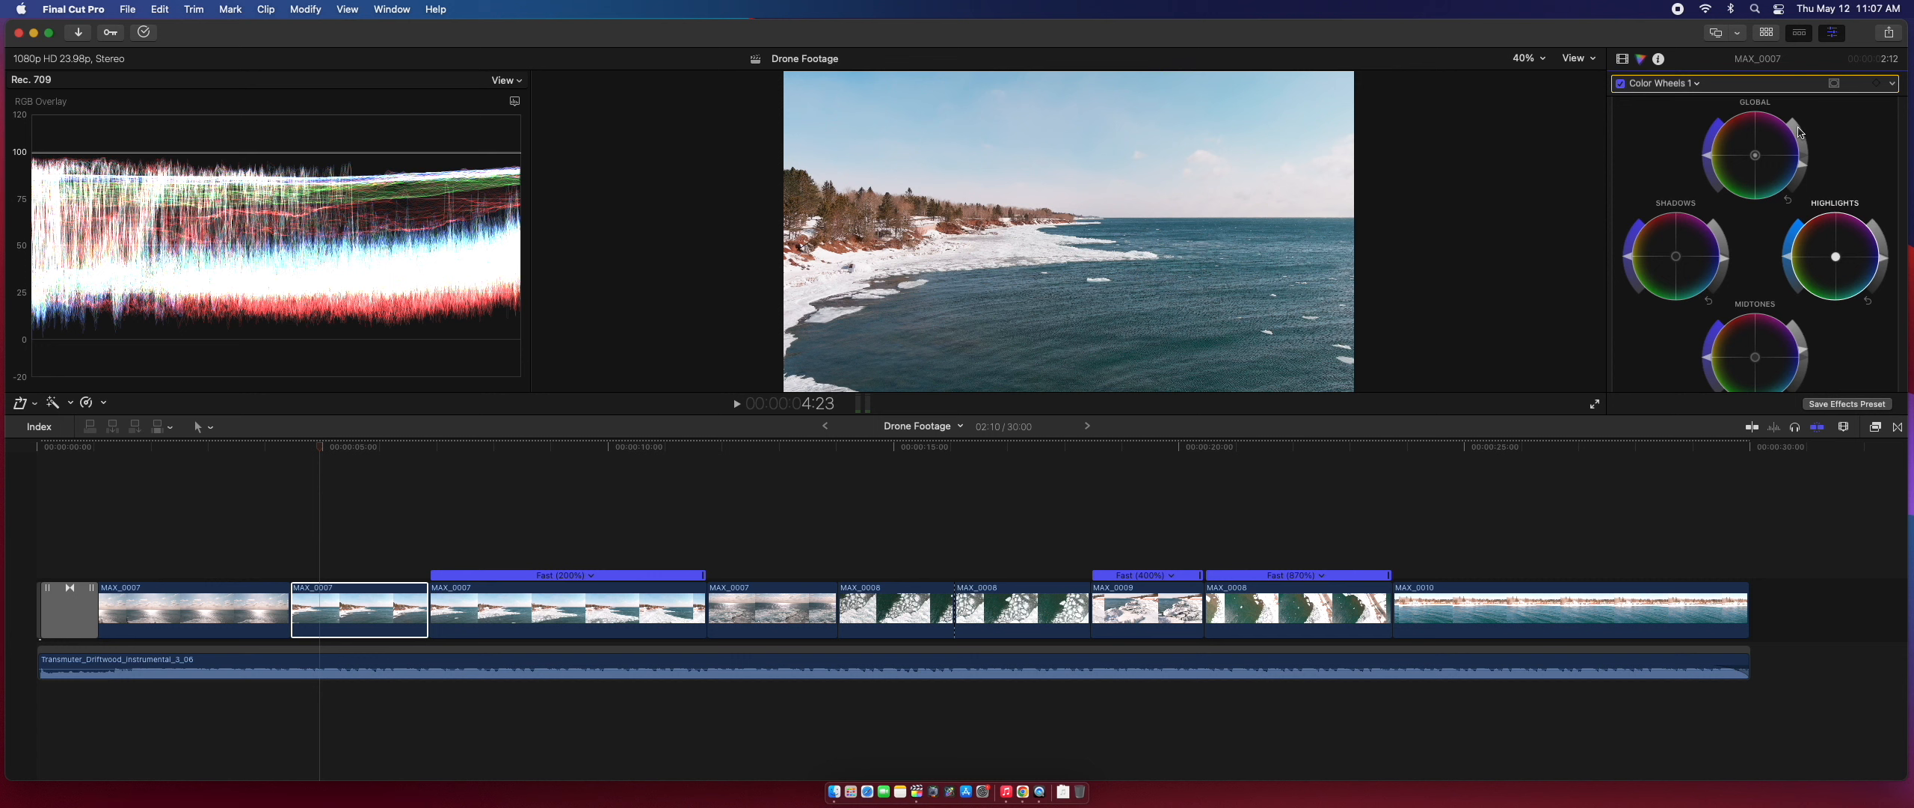
- Raise the highlights saturation in the first clip's Color Wheels 1 correction and check the clip around the 3:17 mark
drag(317, 450, 262, 452)
click(230, 598)
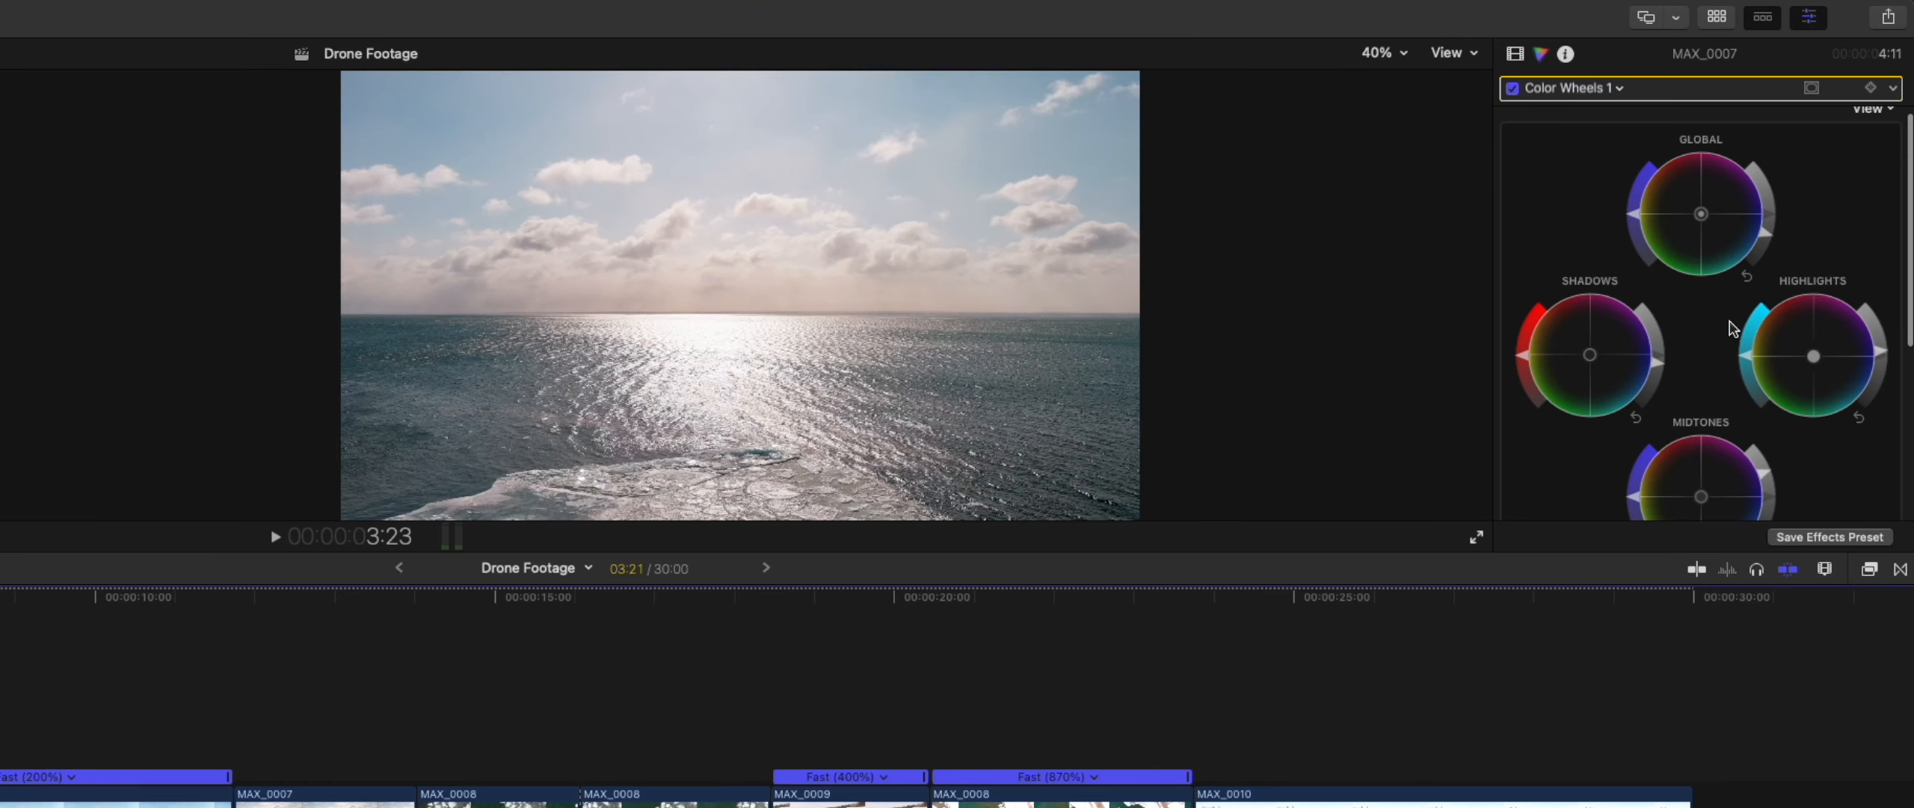
scroll(1795, 285, down, 2)
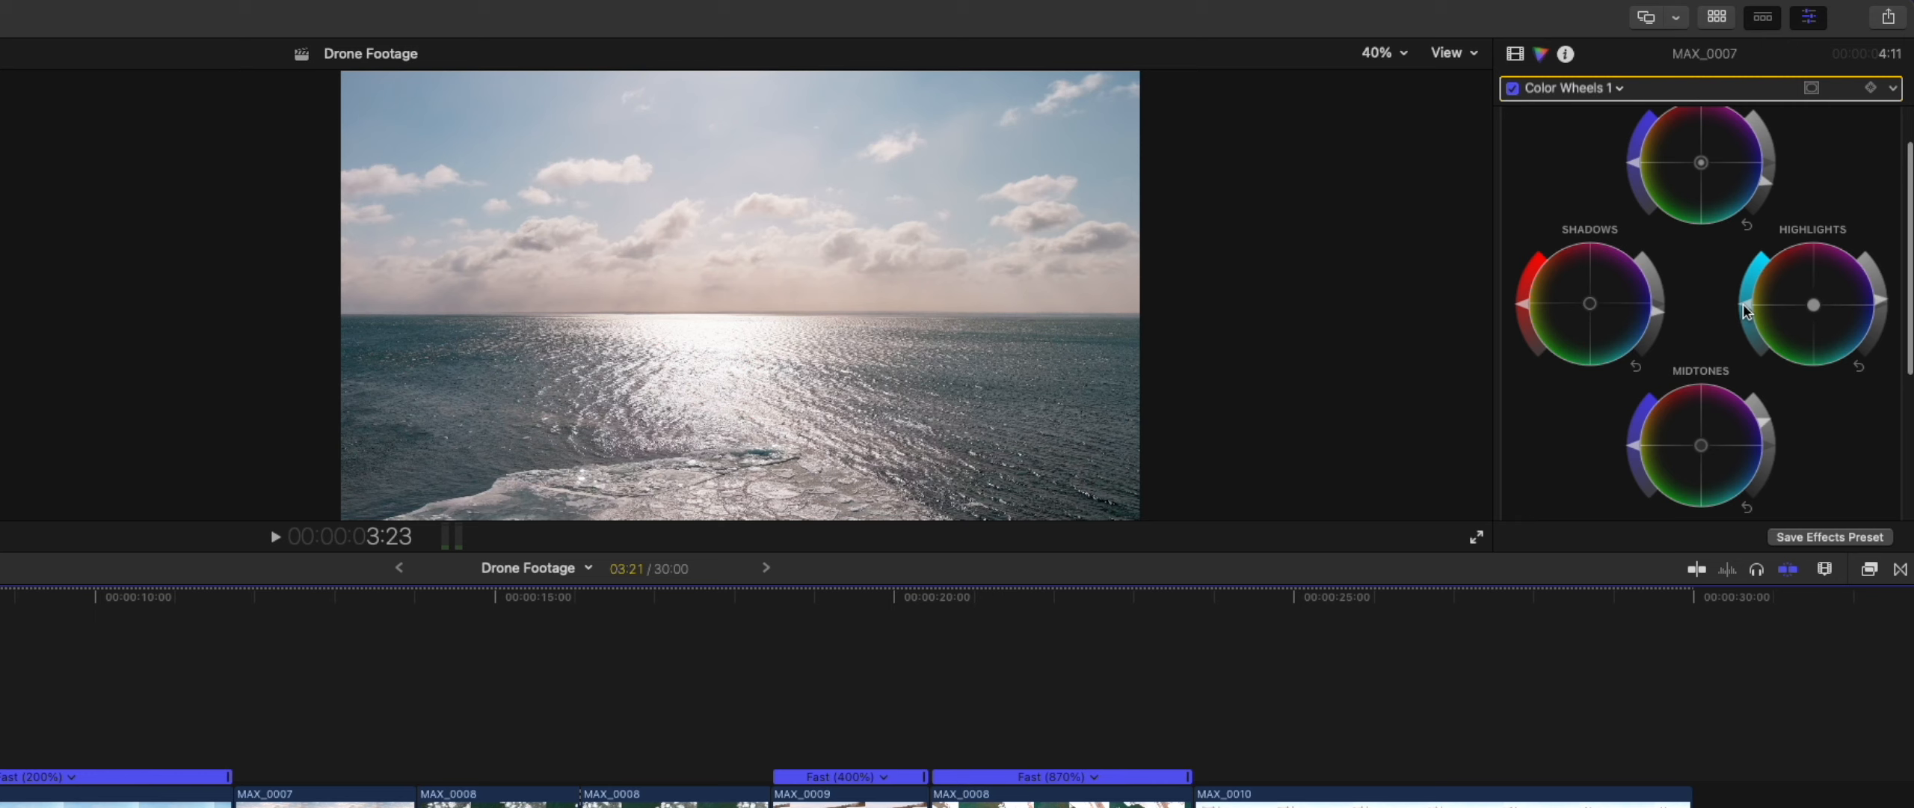
drag(1748, 299, 1761, 264)
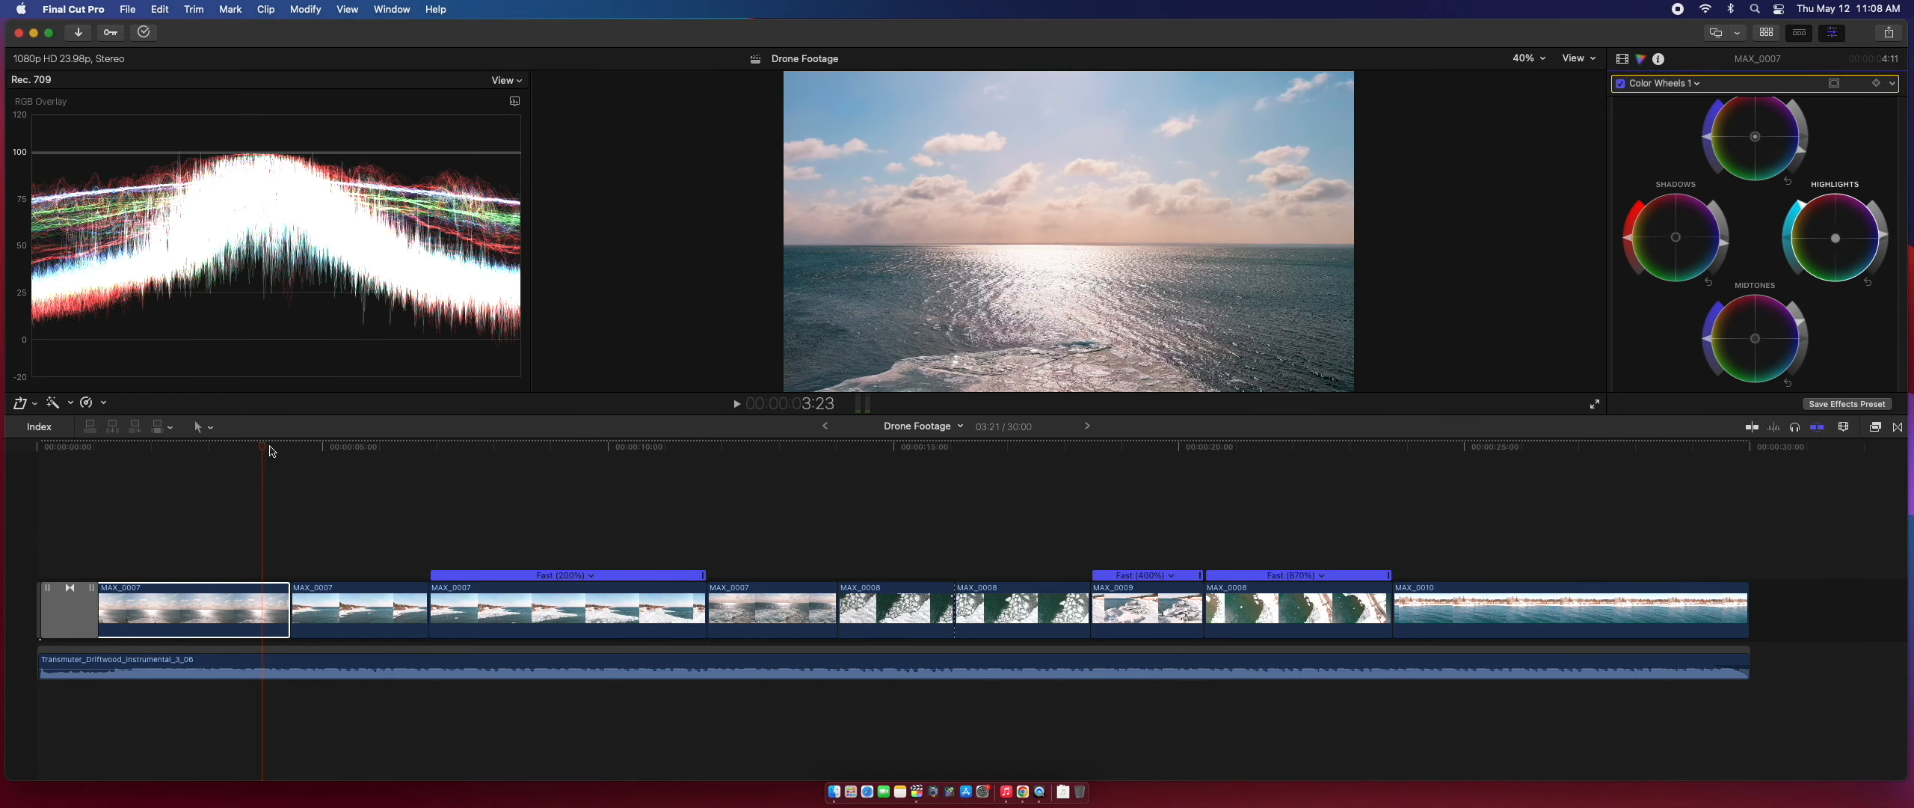
click(267, 448)
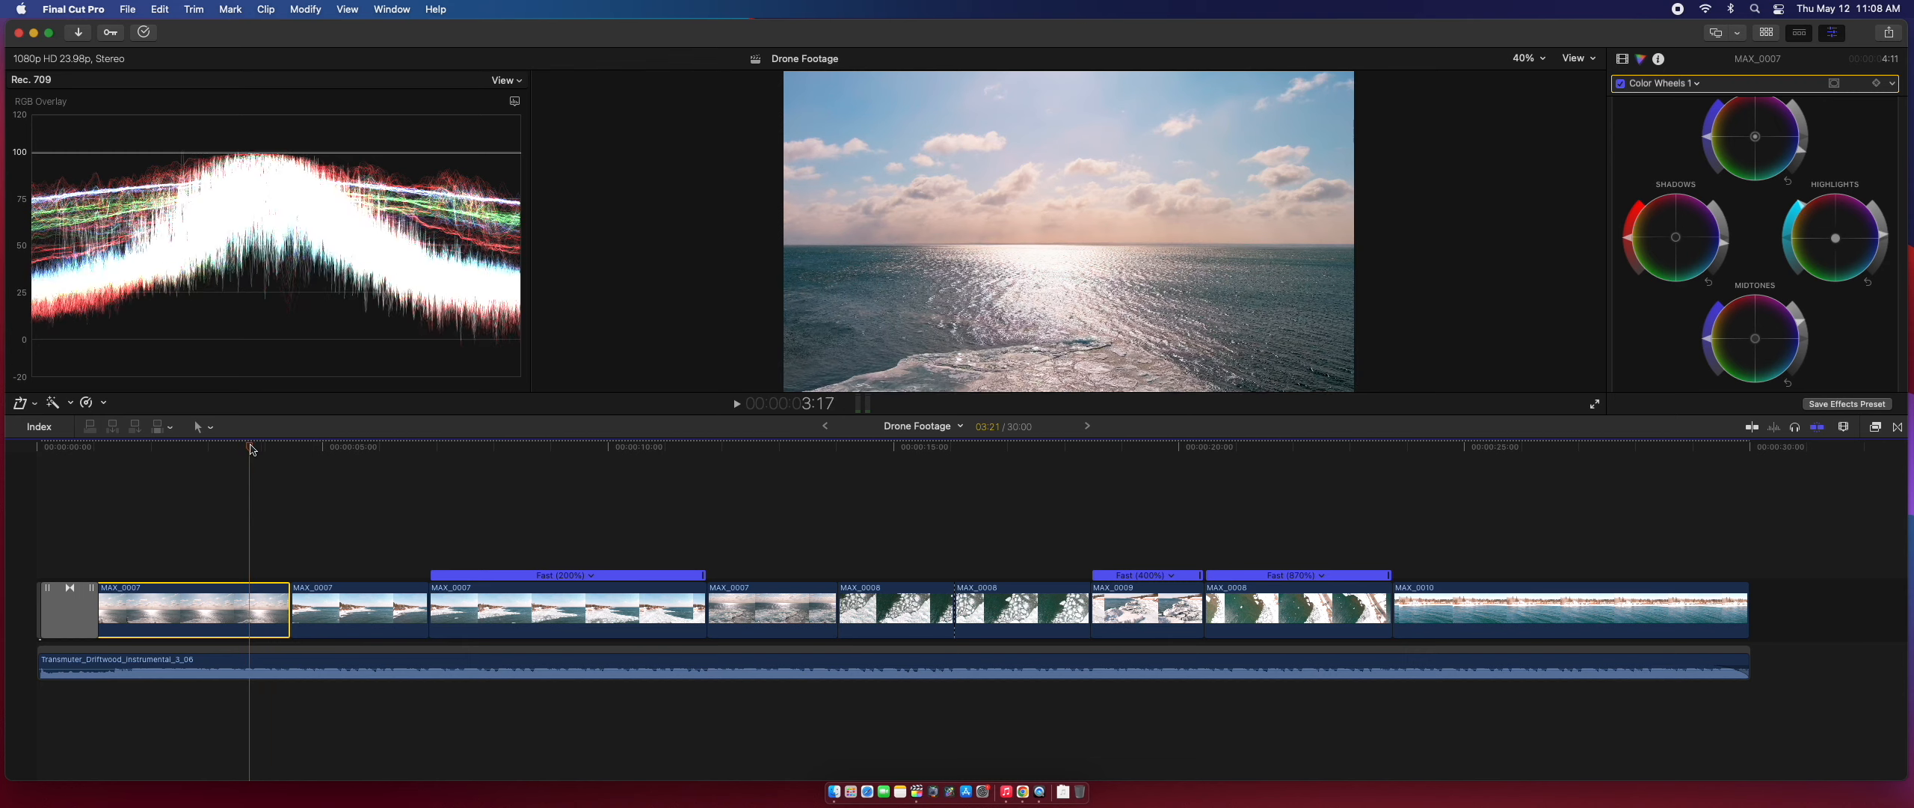
mouse_move(267, 447)
mouse_down()
mouse_move(291, 446)
mouse_move(252, 446)
mouse_up()
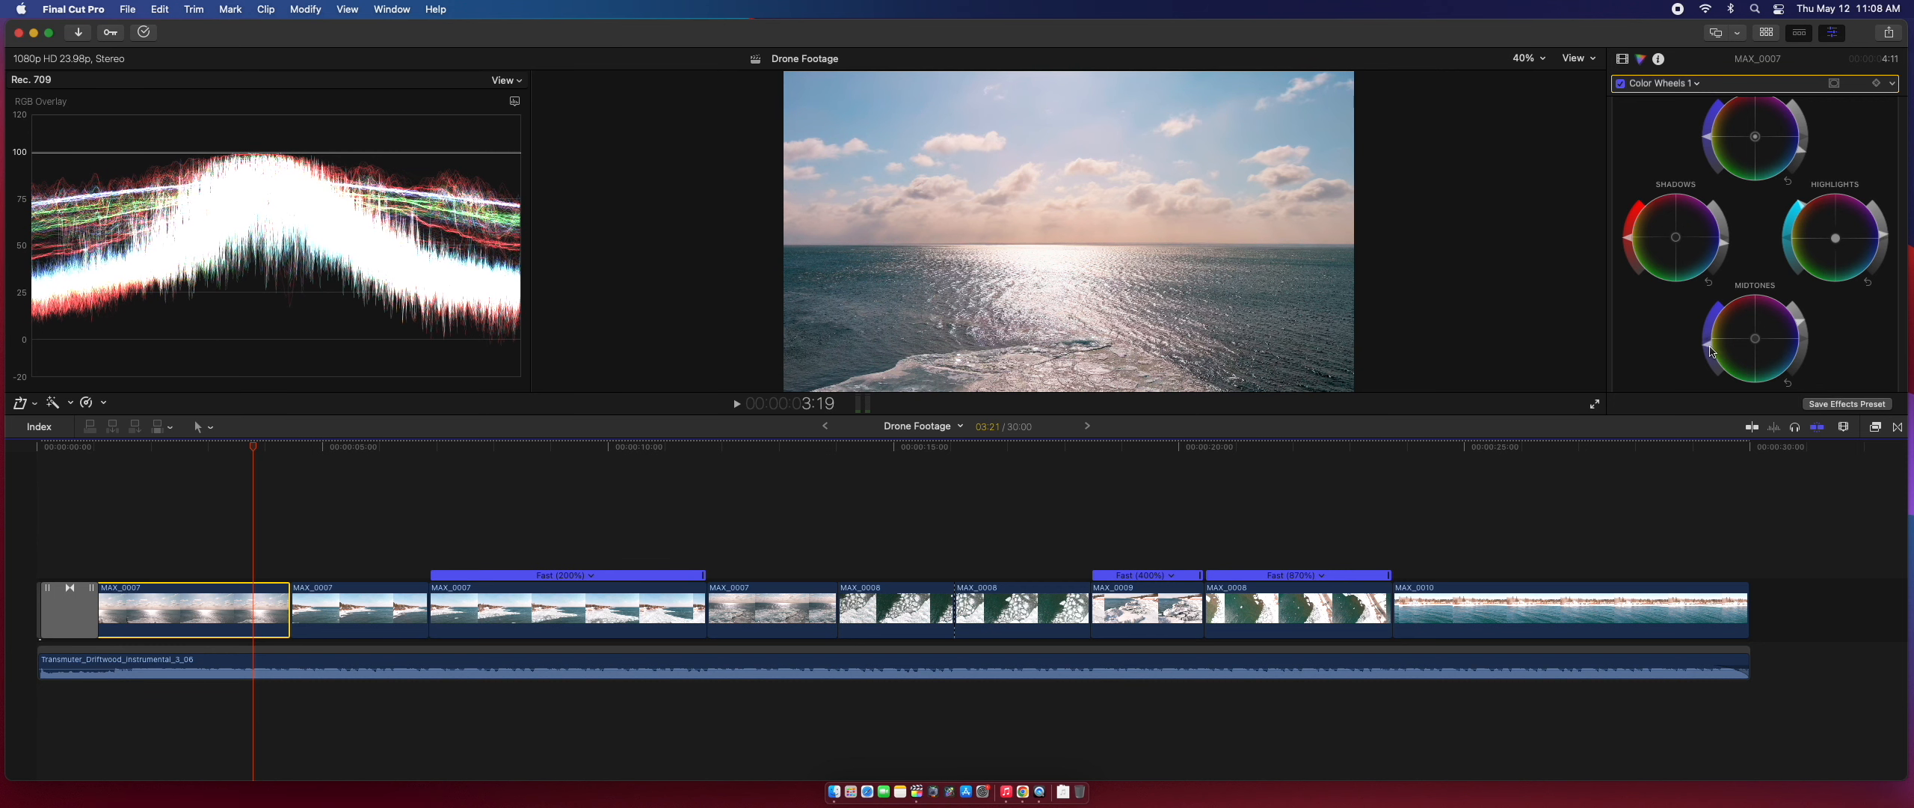
- Copy the second clip's attributes and paste its Color Wheels 1 effect onto the third MAX_0007 clip, the one sped up to 200%
click(271, 449)
drag(271, 449, 434, 517)
click(351, 609)
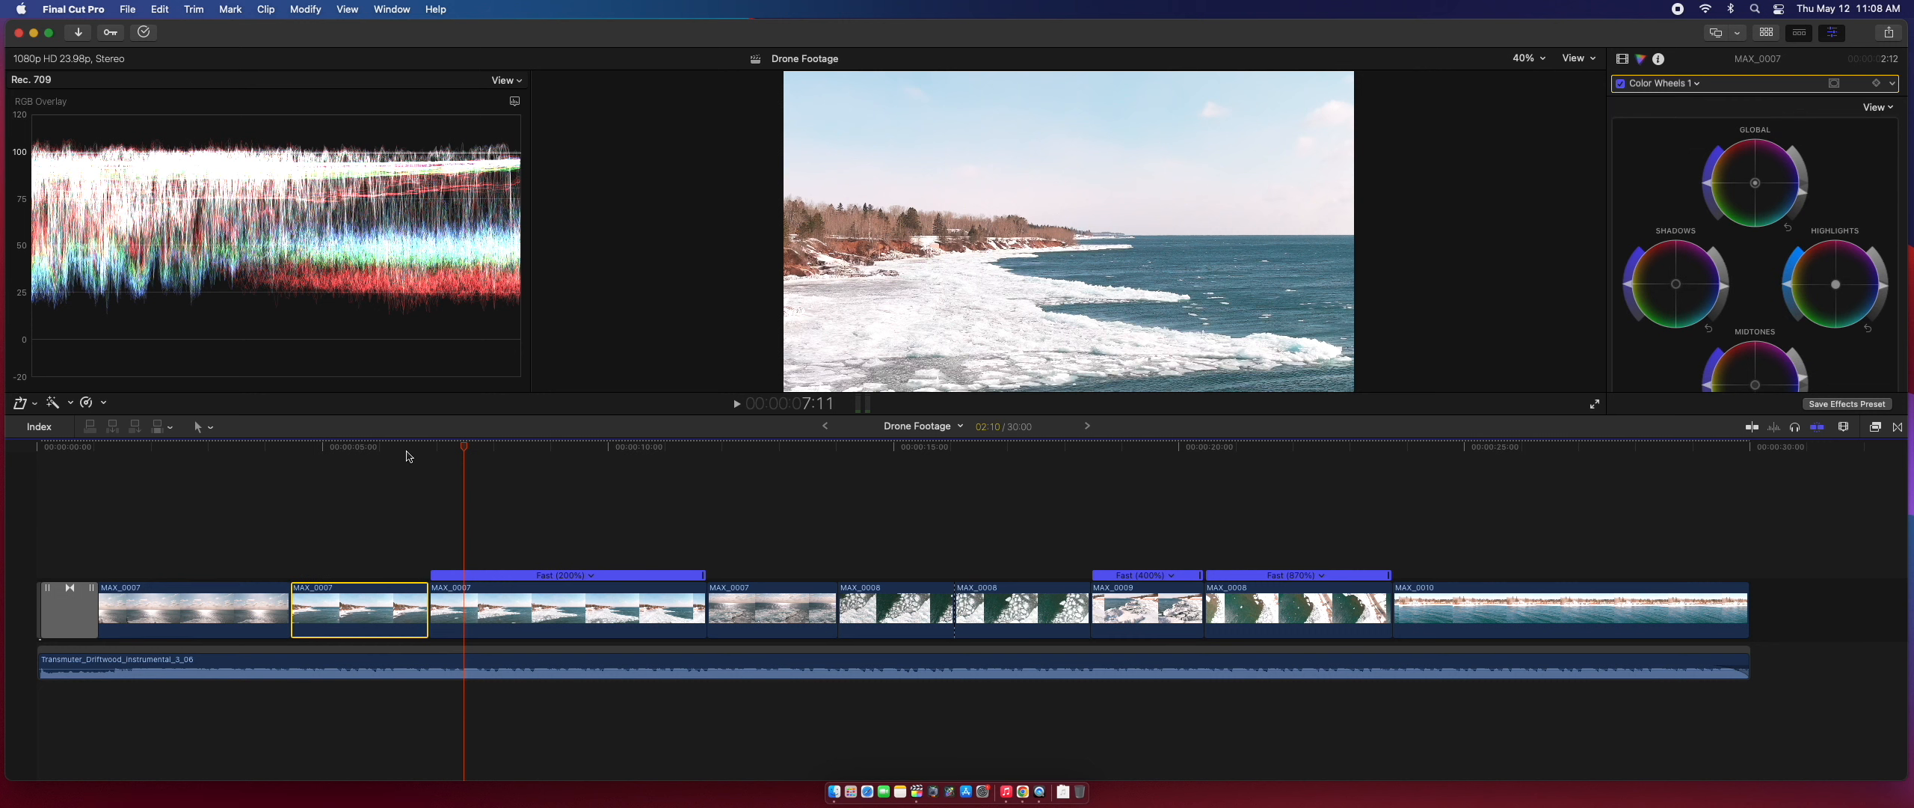
click(364, 451)
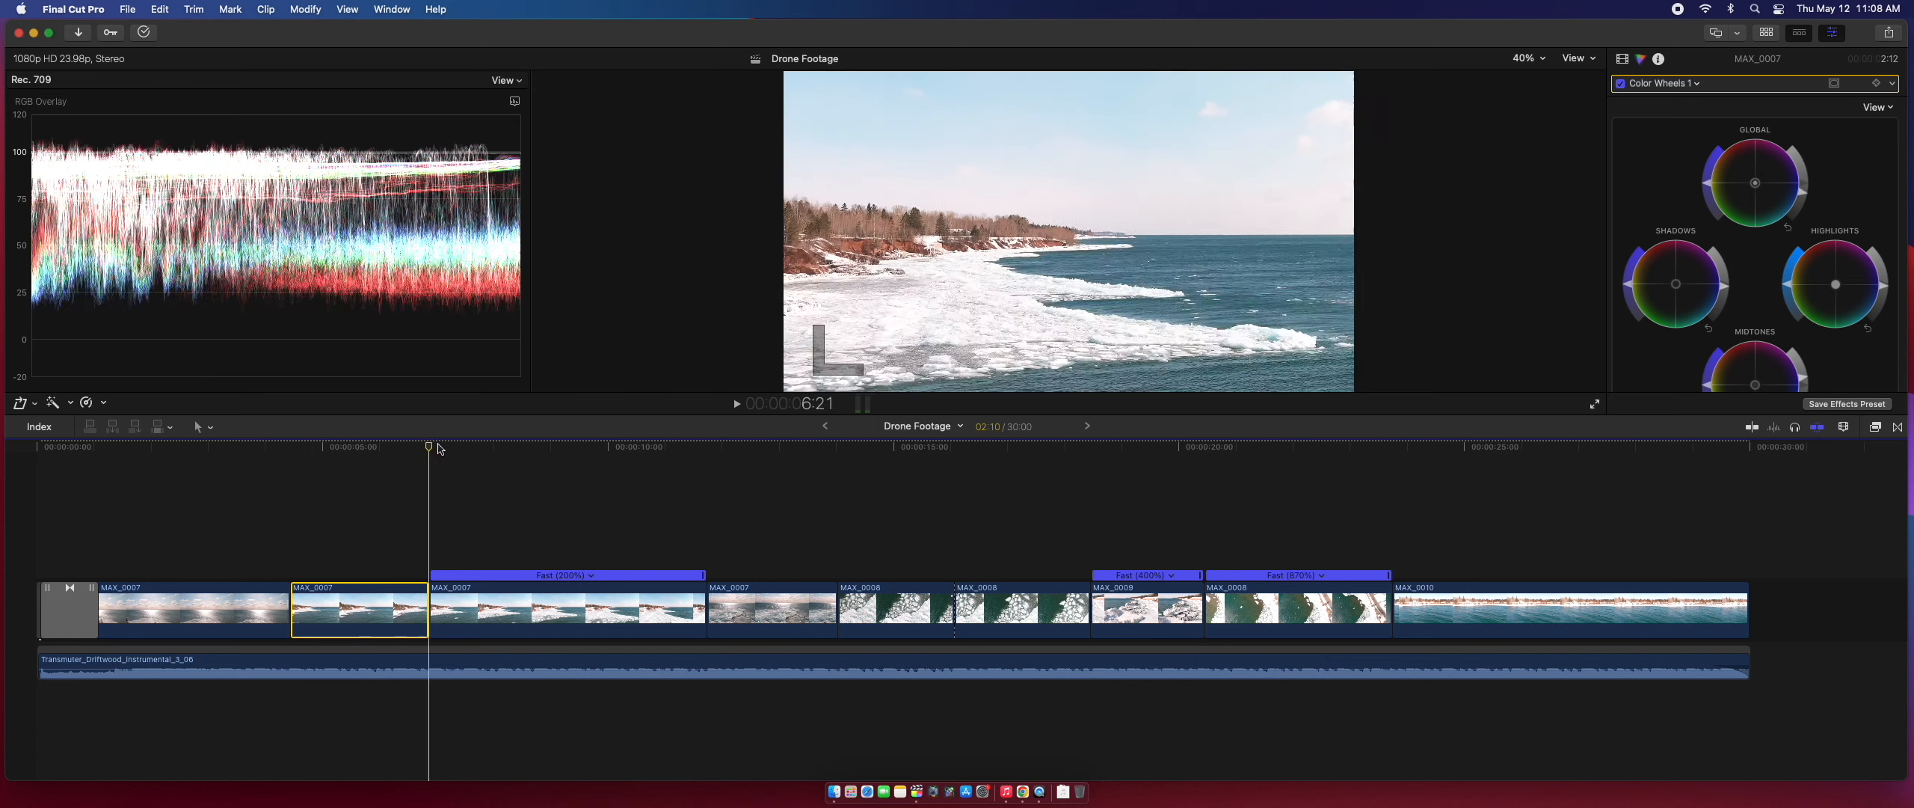
click(563, 619)
key(super+shift+v)
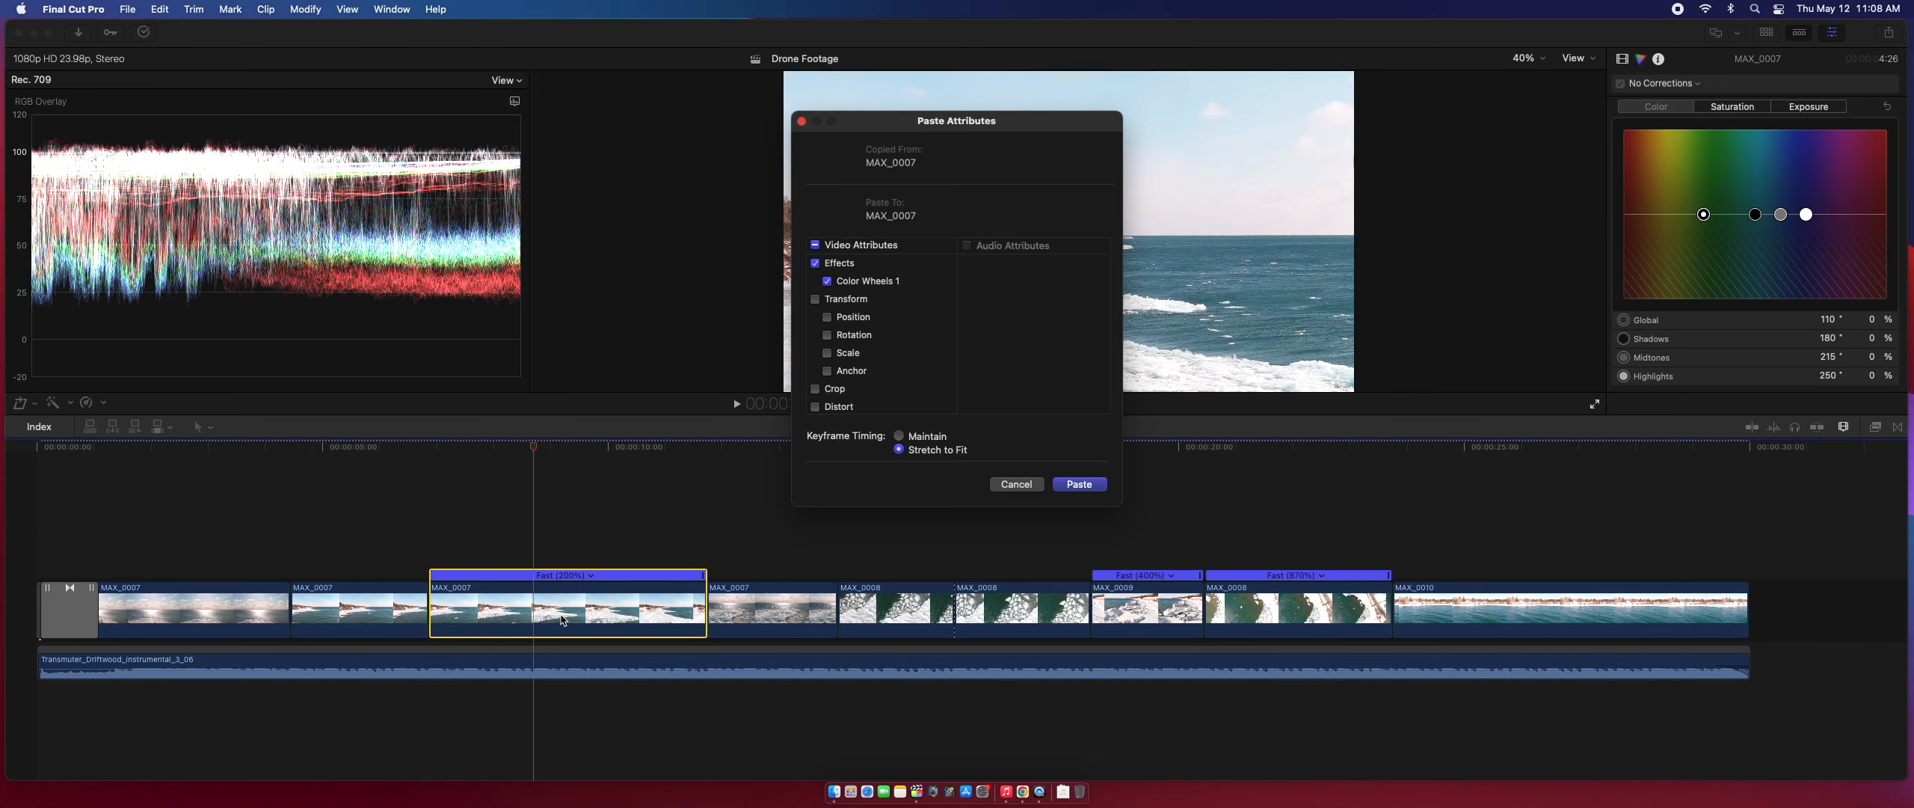
scroll(942, 389, down, 2)
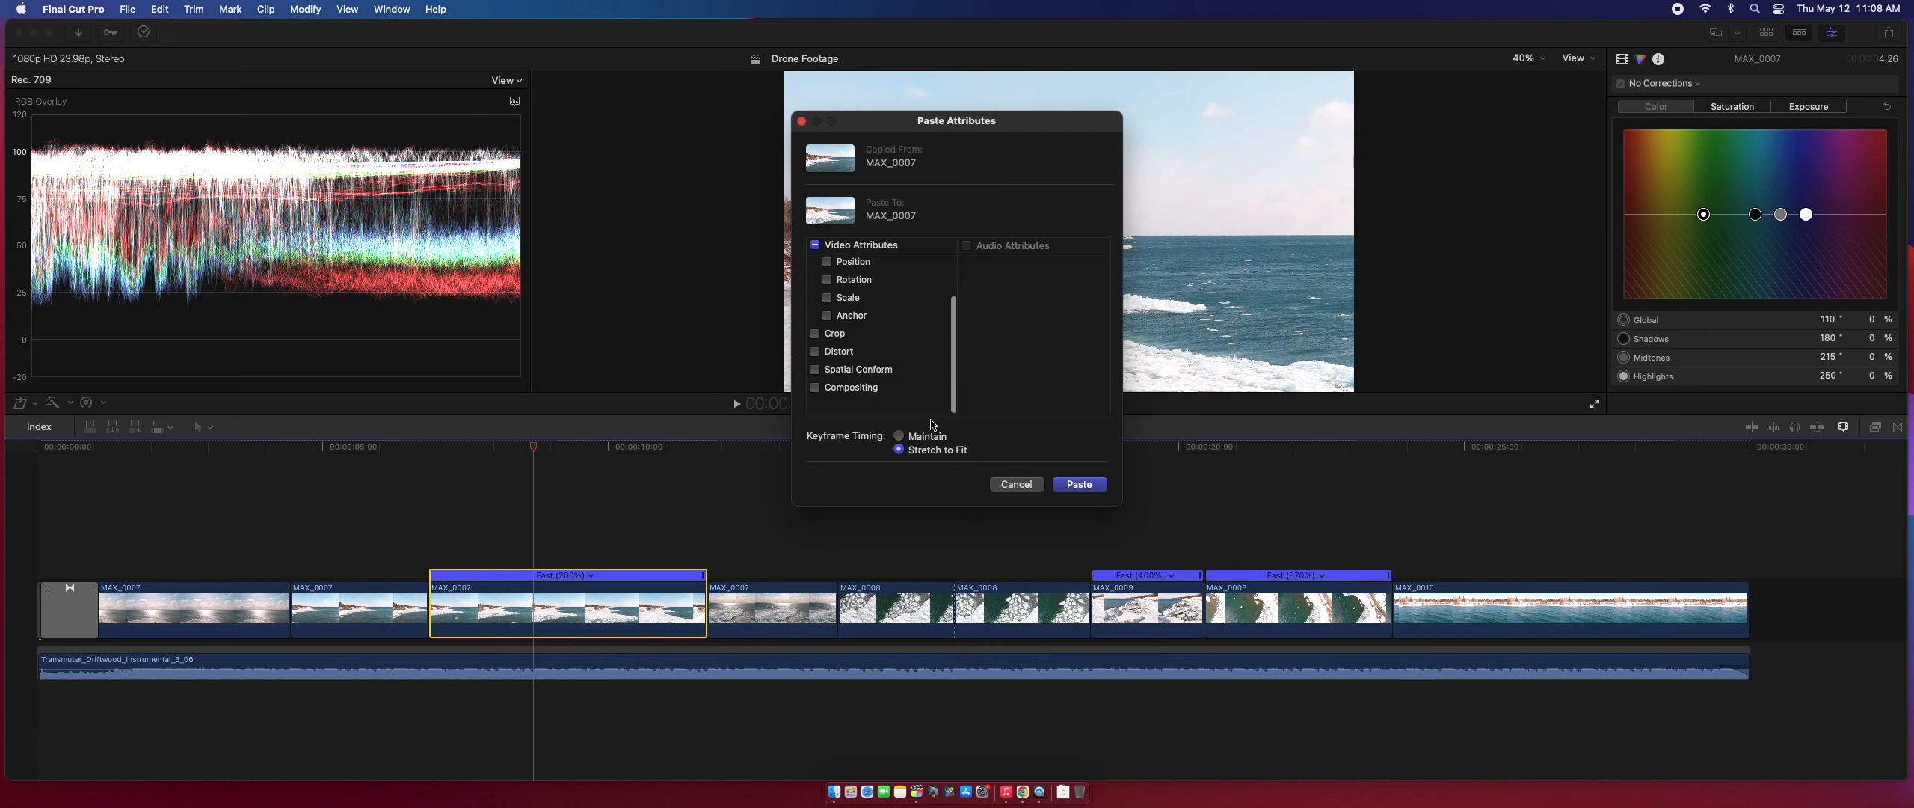
click(1092, 486)
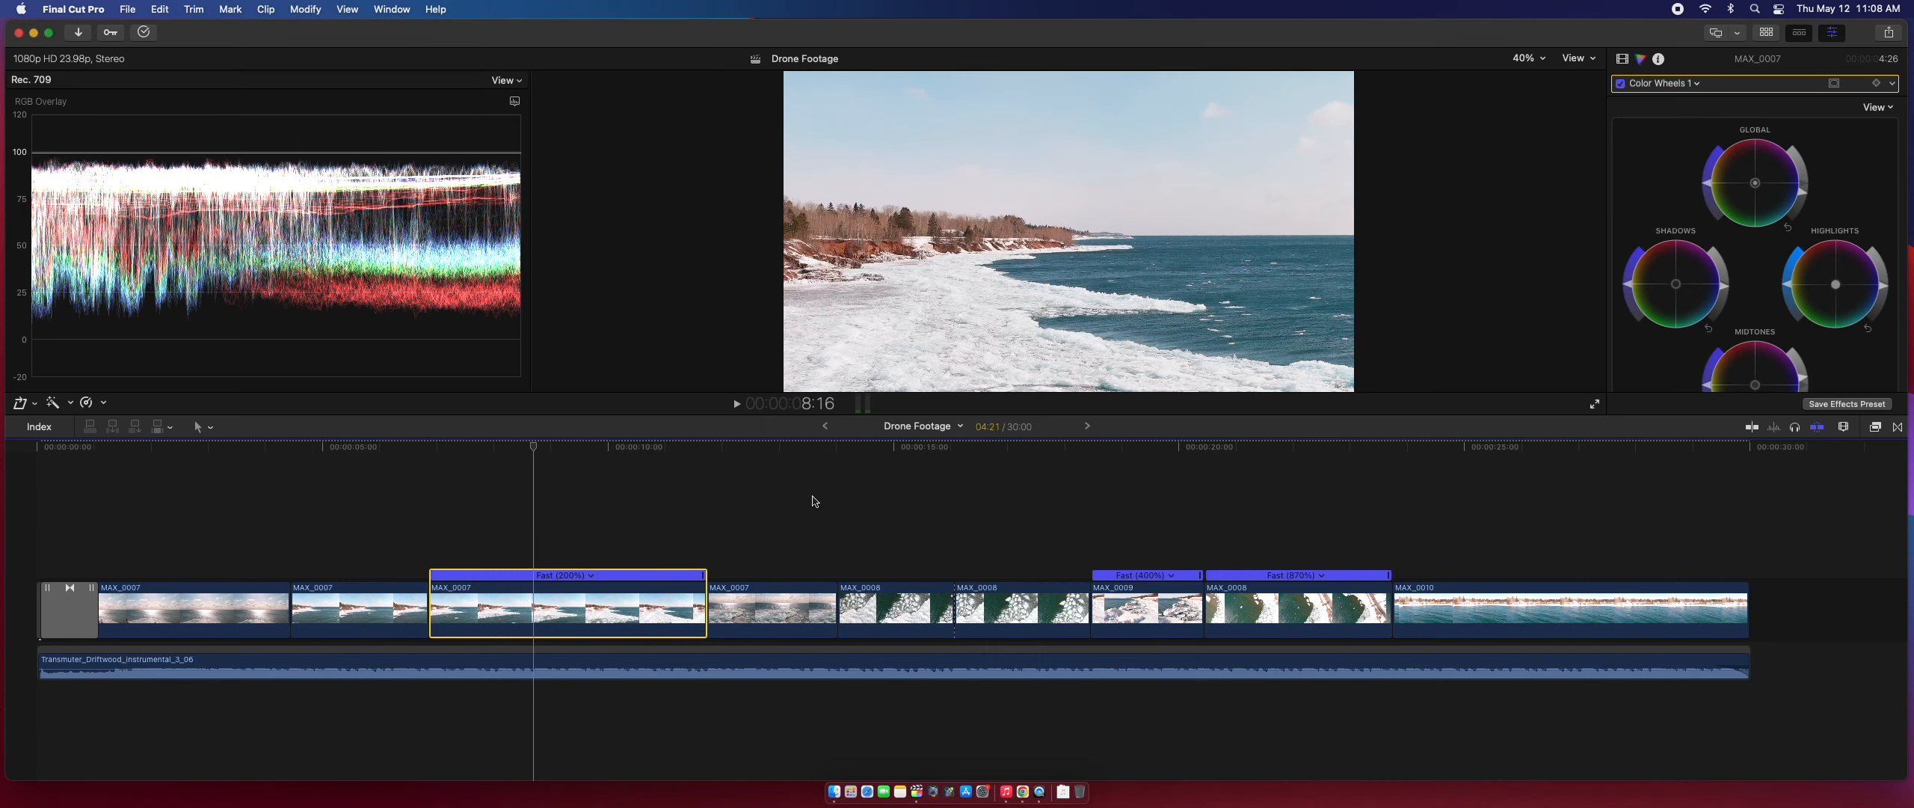
- Review the third clip's footage and fine-tune its midtone brightness in Color Wheels 1
drag(441, 445, 484, 446)
drag(486, 444, 541, 446)
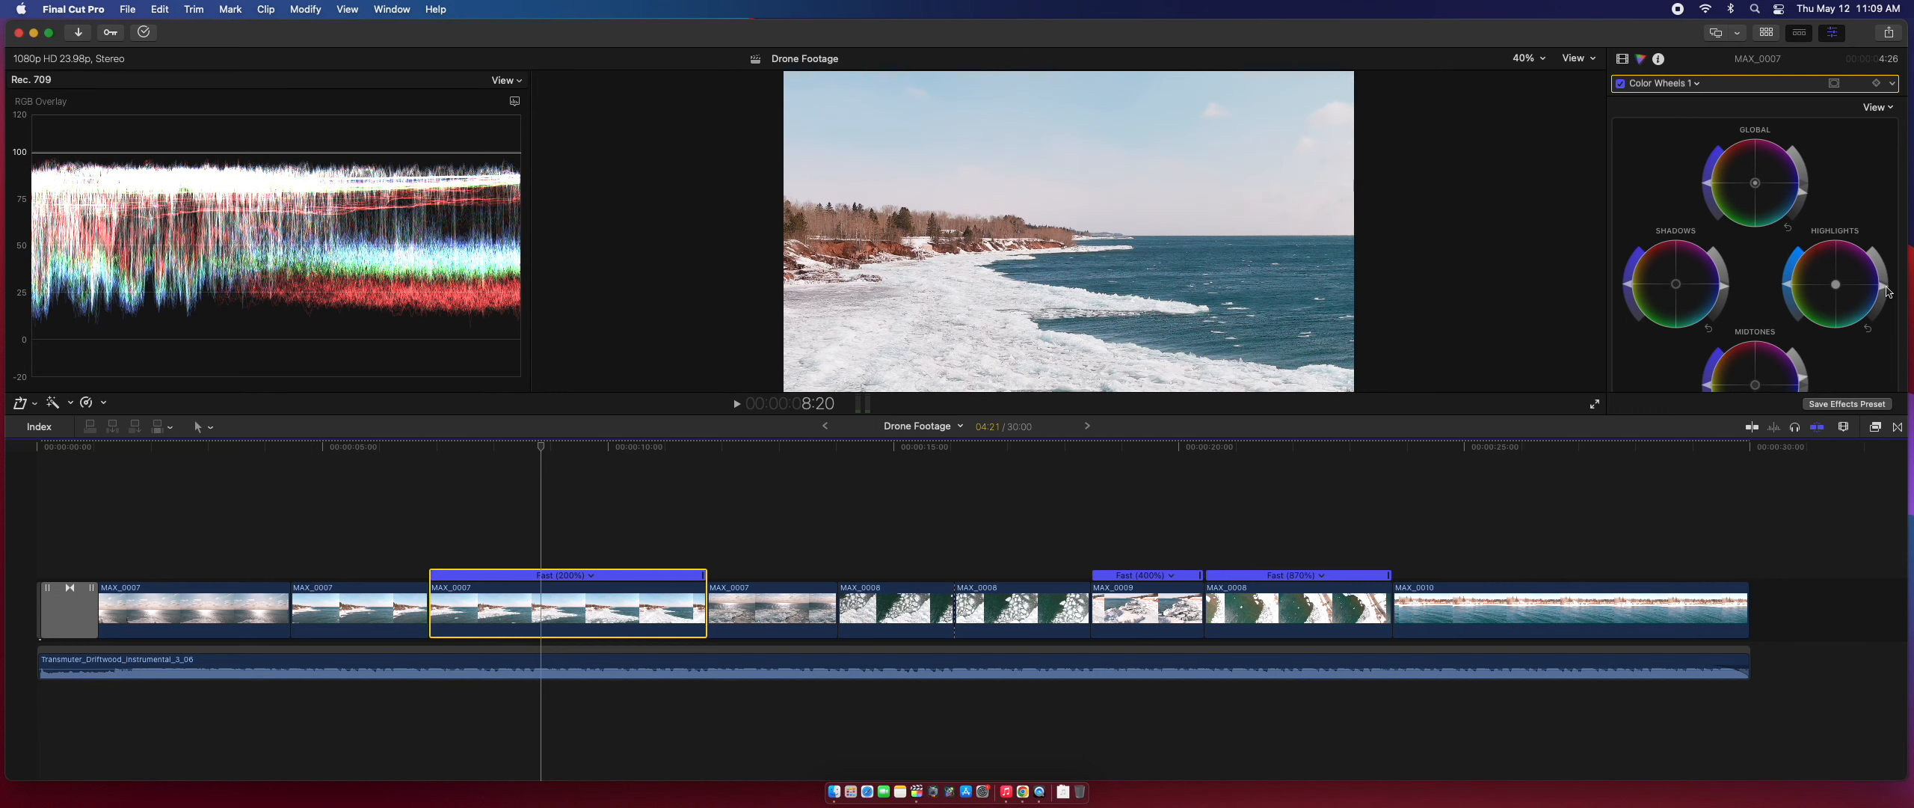
scroll(1817, 341, down, 2)
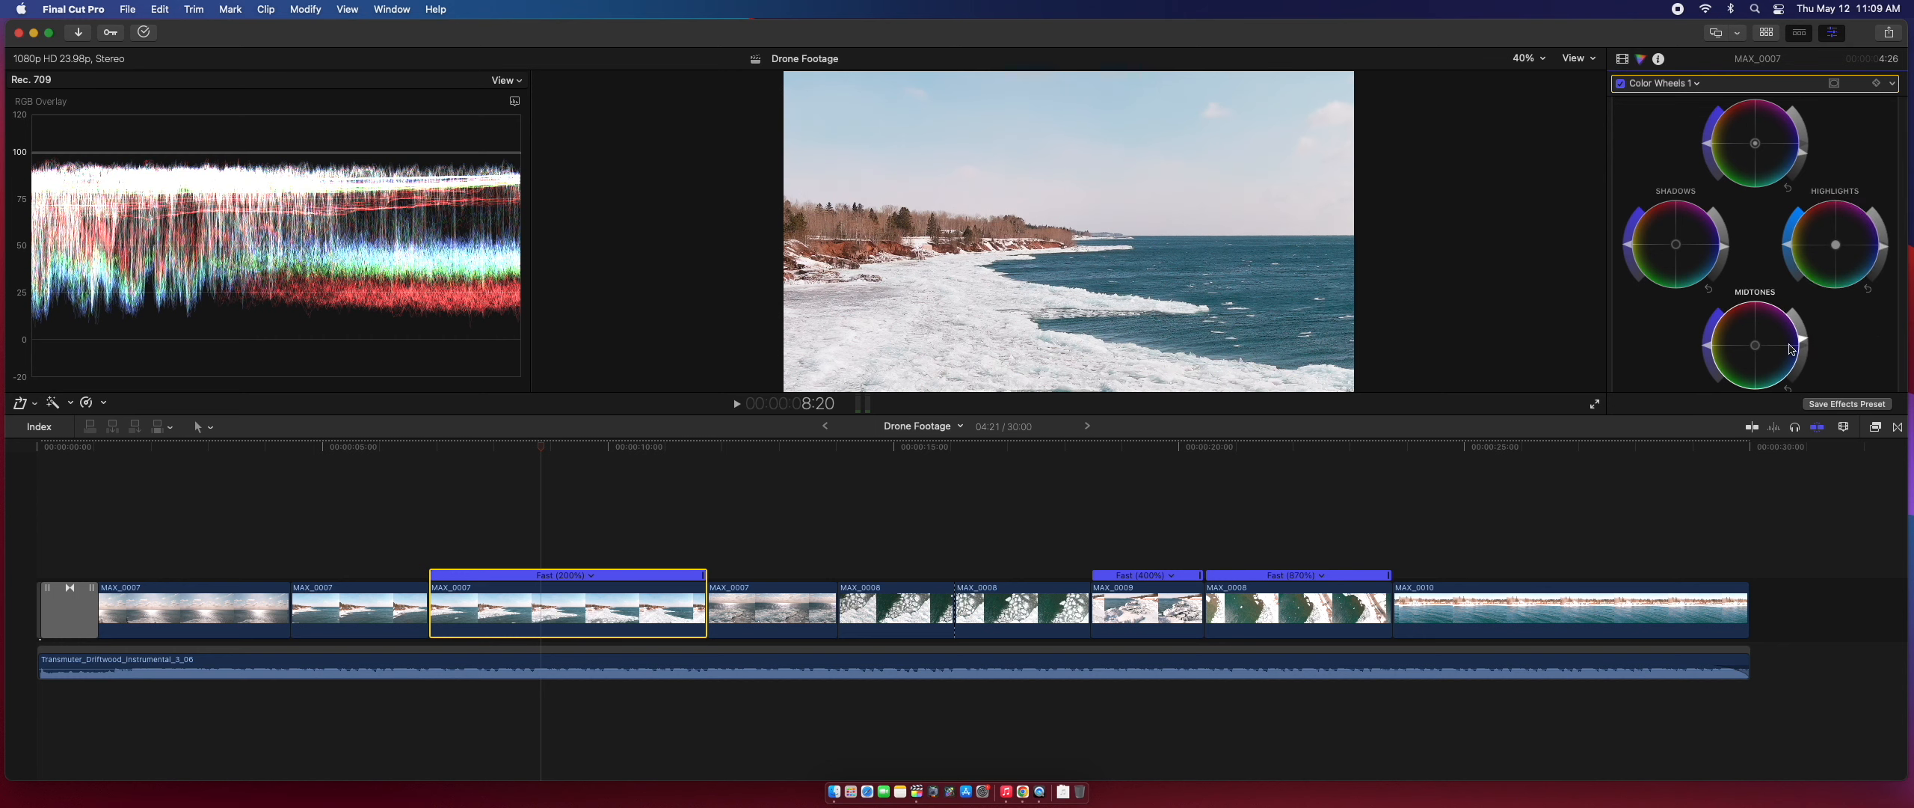
- Copy the first clip's attributes and paste its Color Wheels 1 effect onto the fourth MAX_0007 clip
drag(455, 447, 729, 459)
click(201, 623)
key(super+c)
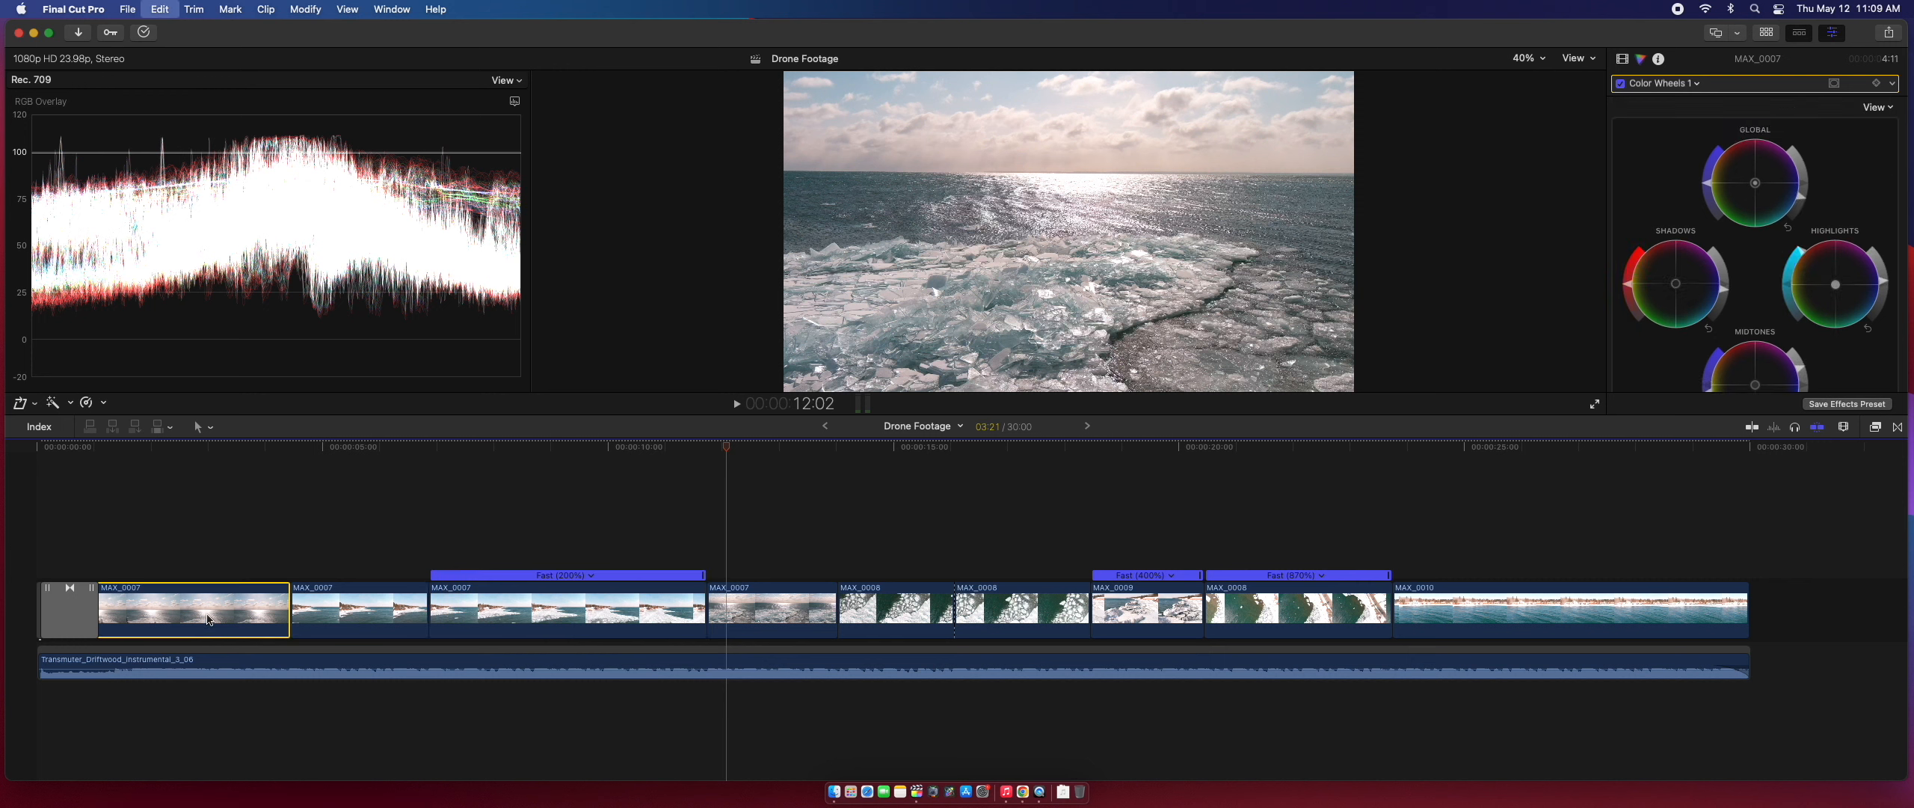
click(771, 449)
click(789, 598)
key(super+shift+v)
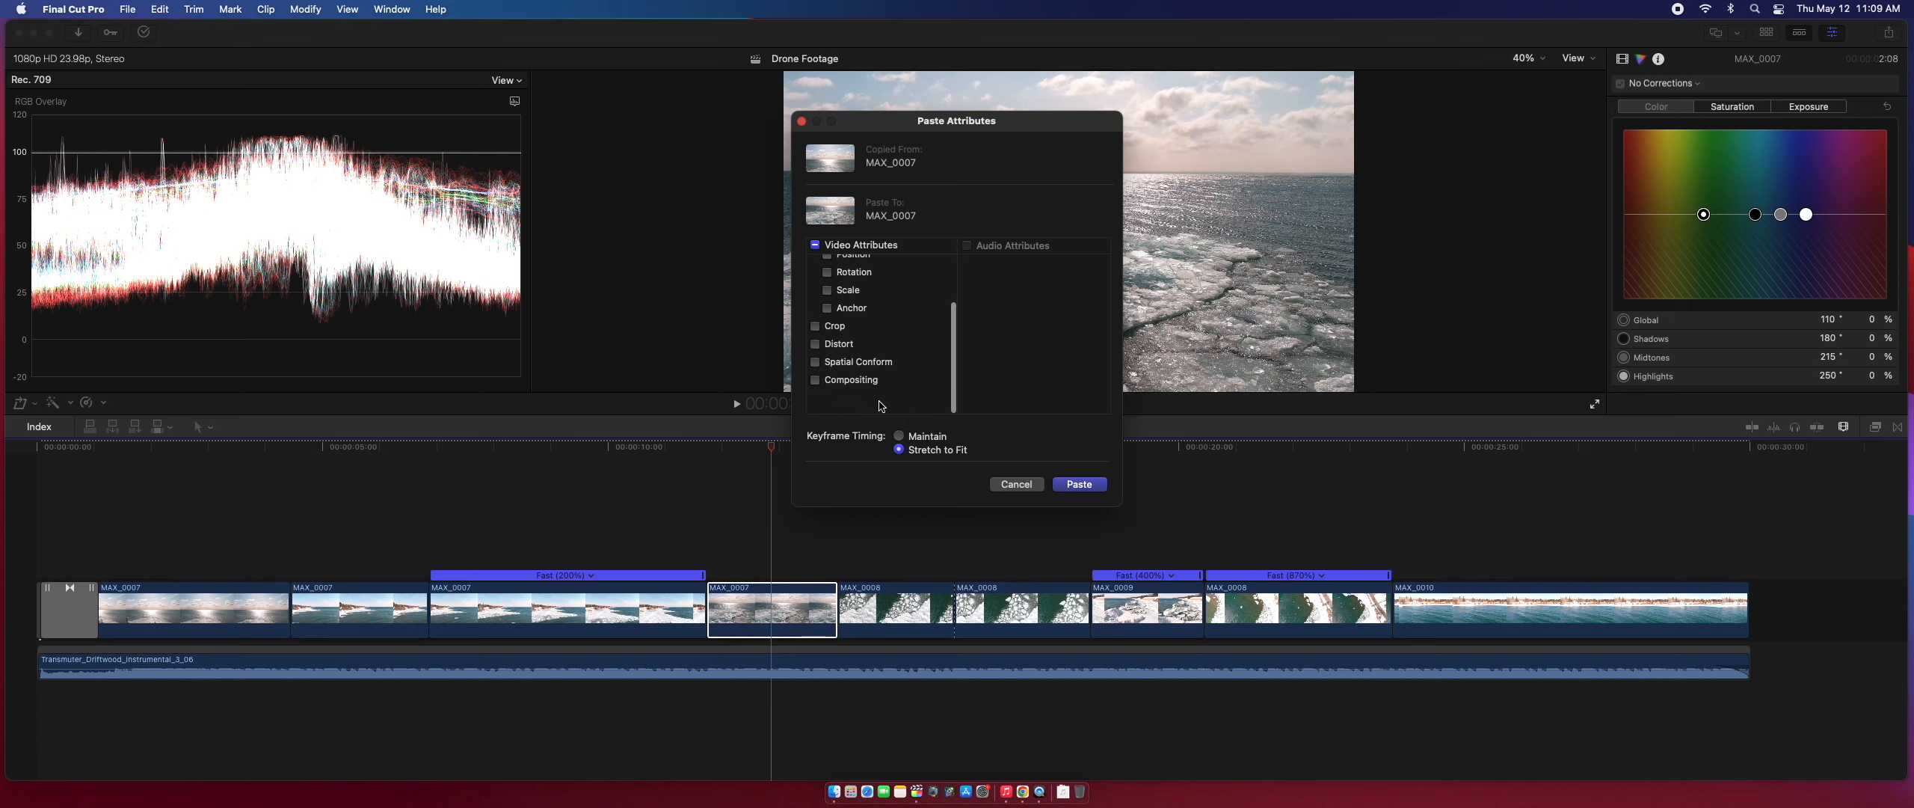
click(1079, 485)
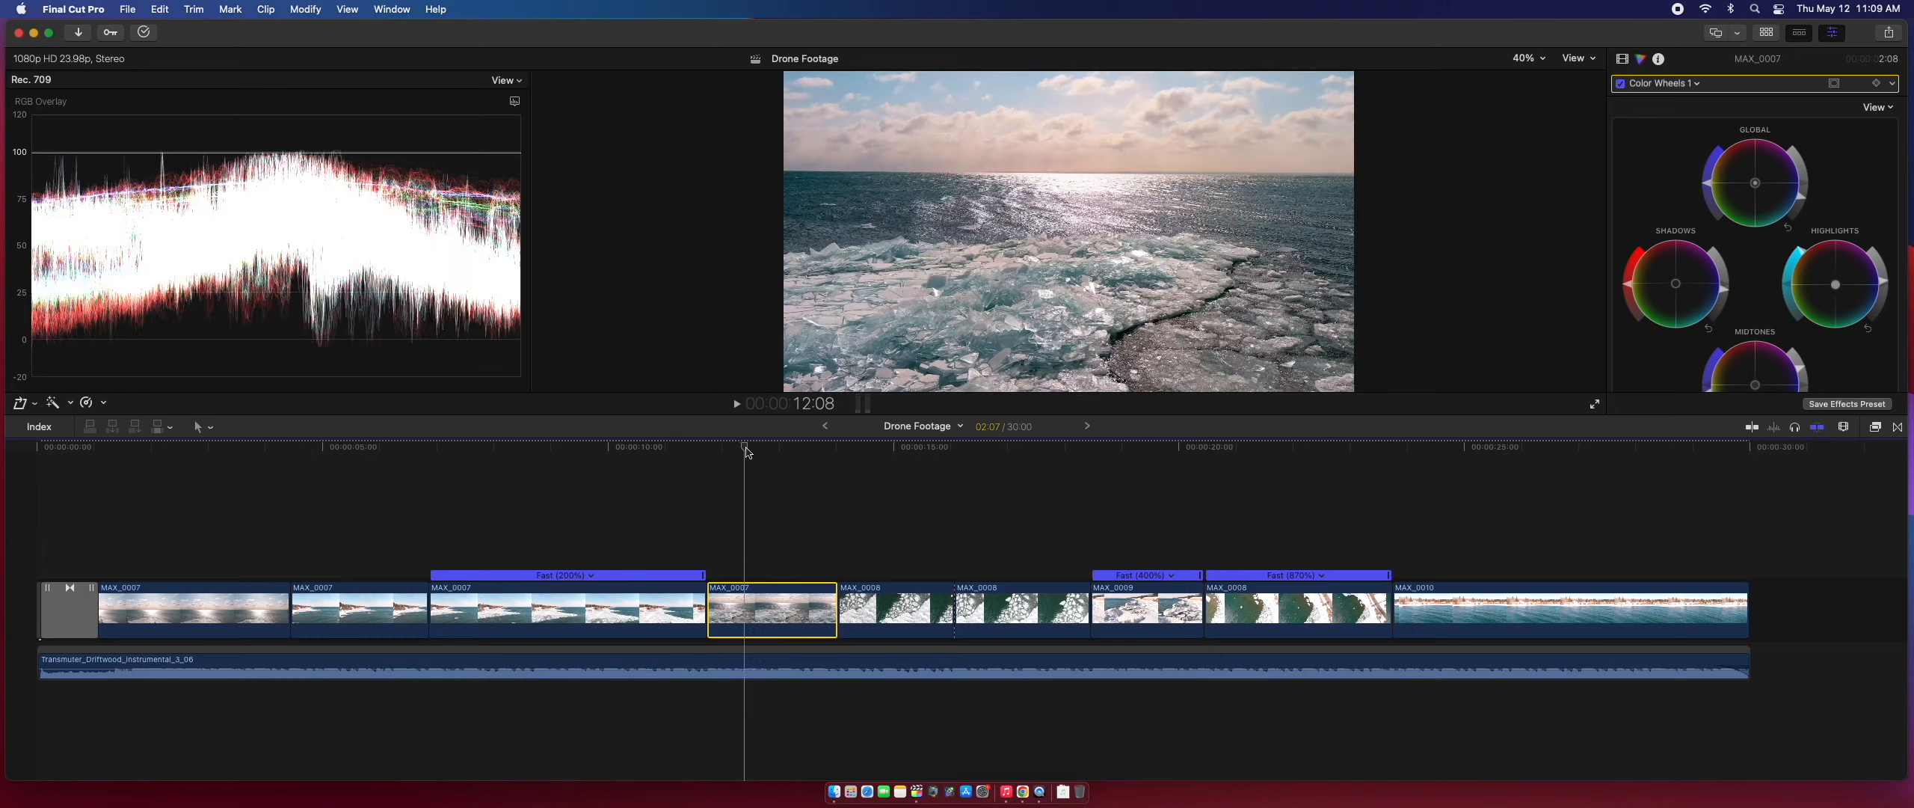
- Check the fourth MAX_0007 clip's image around the 12:17 mark against its Color Wheels 1 settings, including the midtones
mouse_move(772, 448)
mouse_down()
mouse_move(243, 445)
mouse_move(711, 446)
mouse_move(765, 466)
mouse_up()
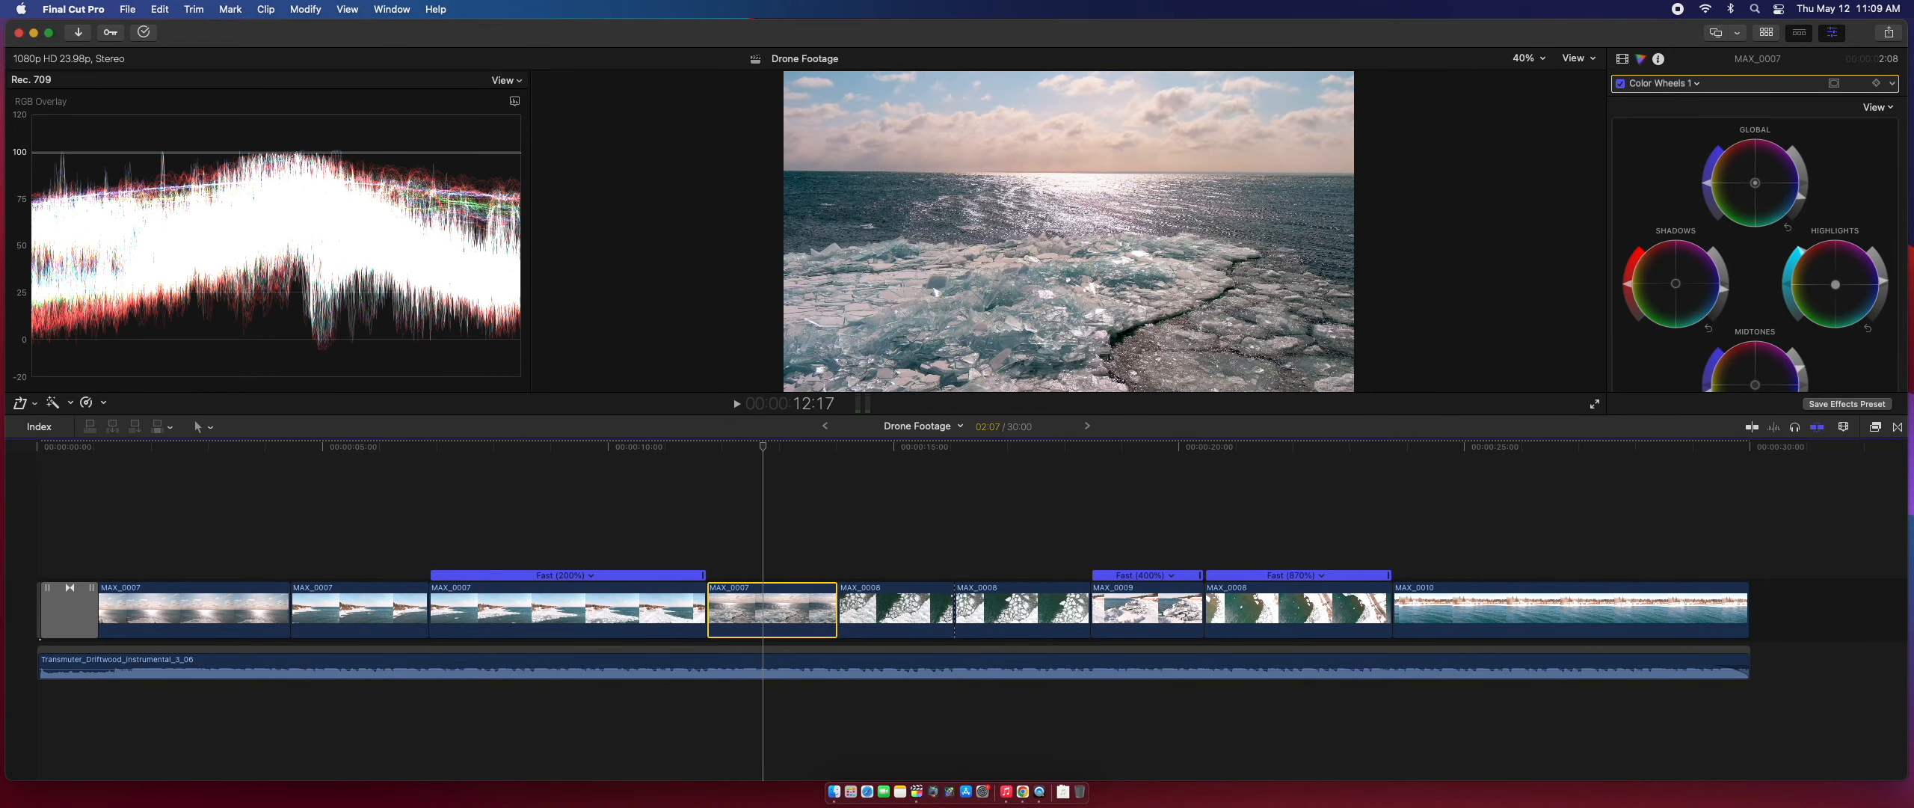
scroll(1732, 306, down, 1)
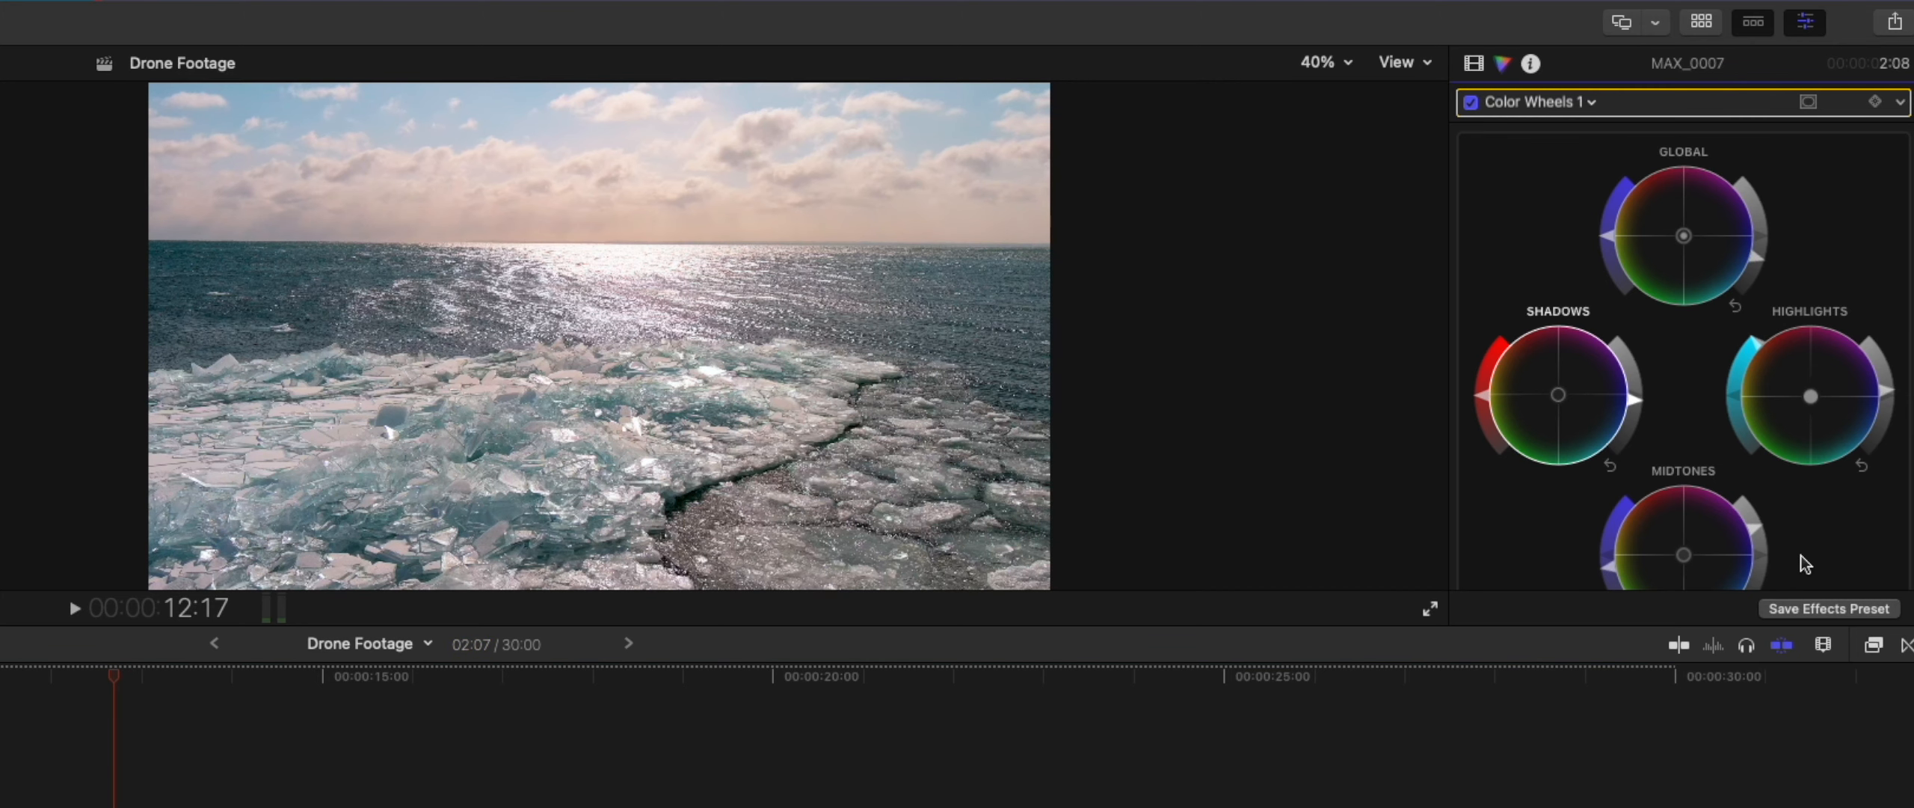
scroll(1720, 449, down, 5)
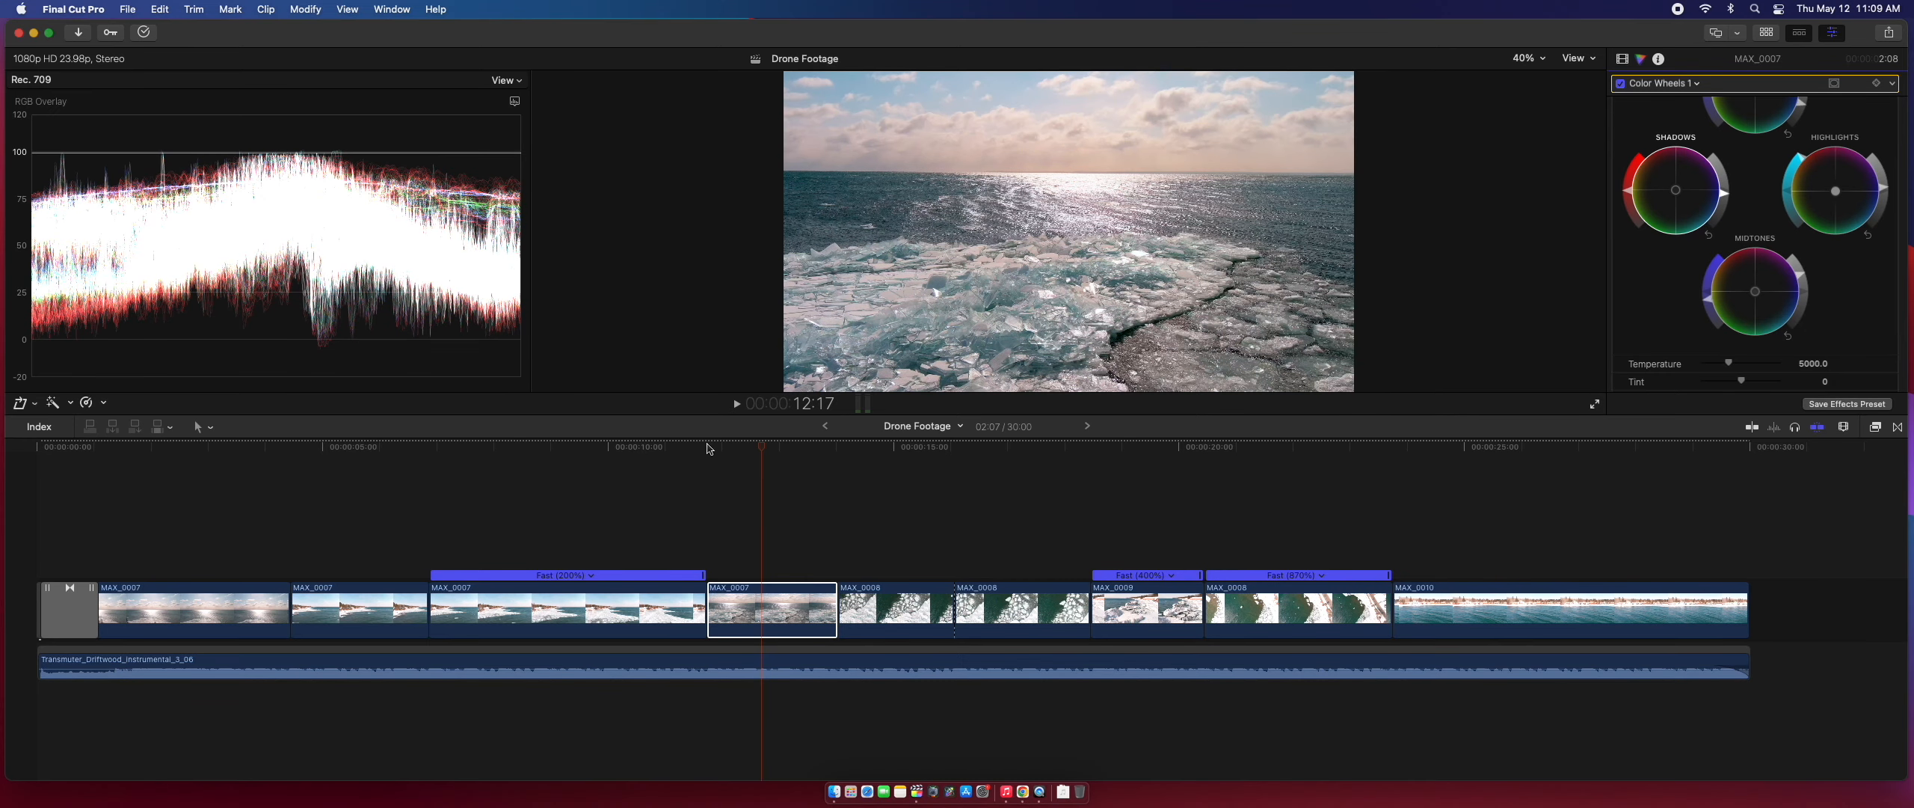
- Add a Color Wheels correction to the first MAX_0008 clip, with the playhead parked at about 14:22
drag(677, 448, 893, 453)
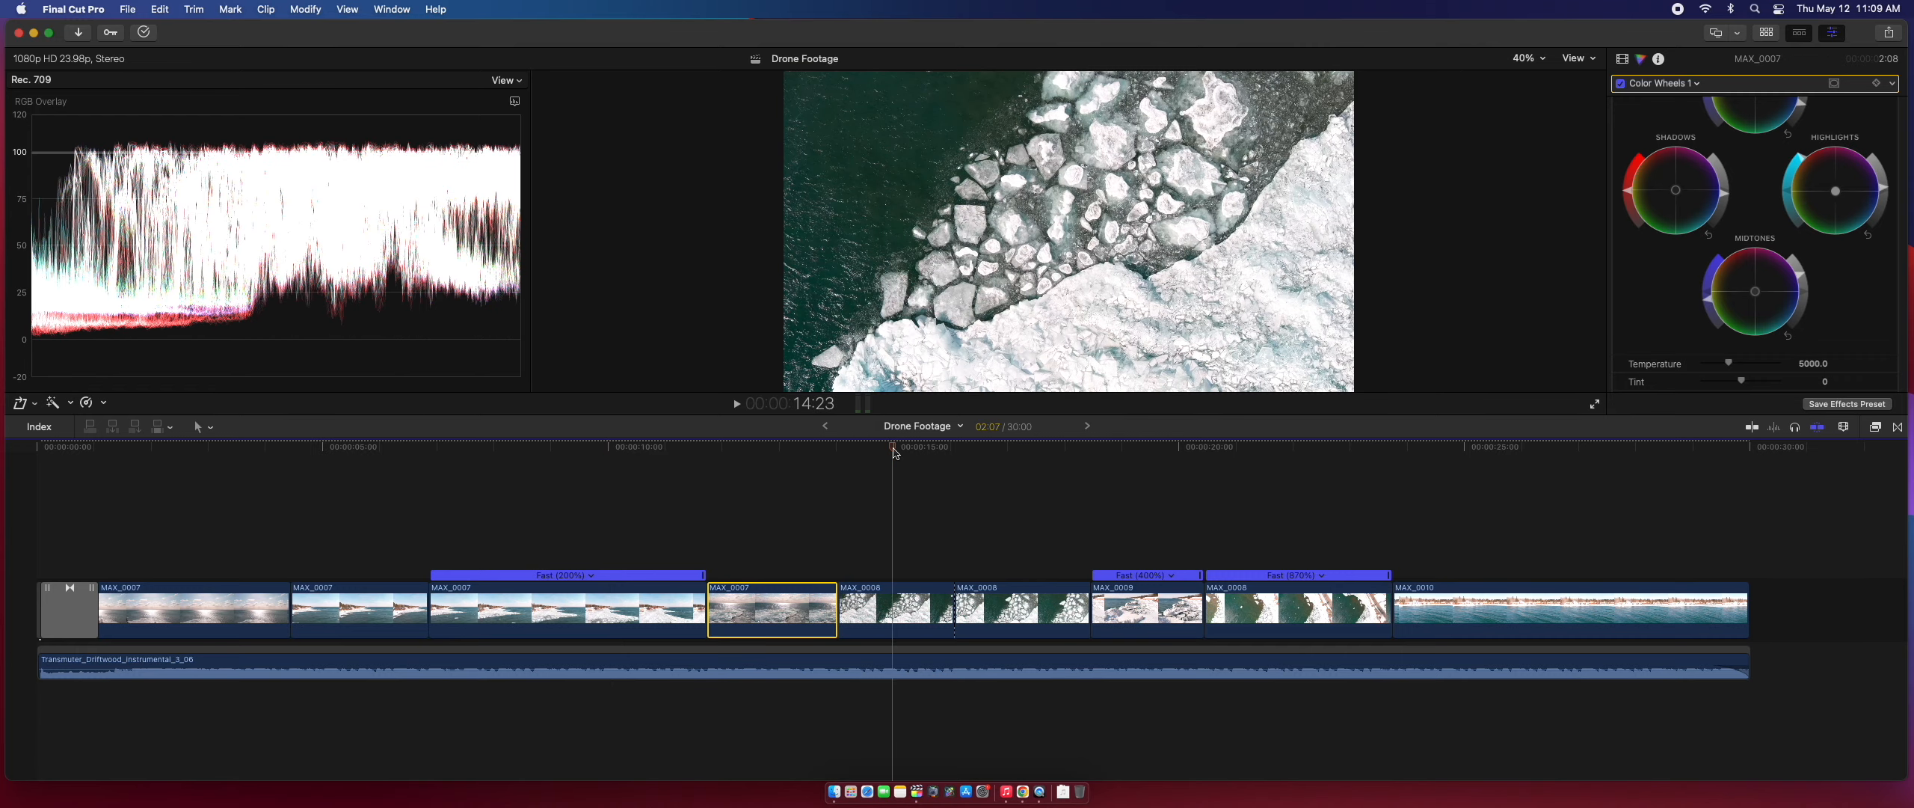
scroll(932, 494, right, 5)
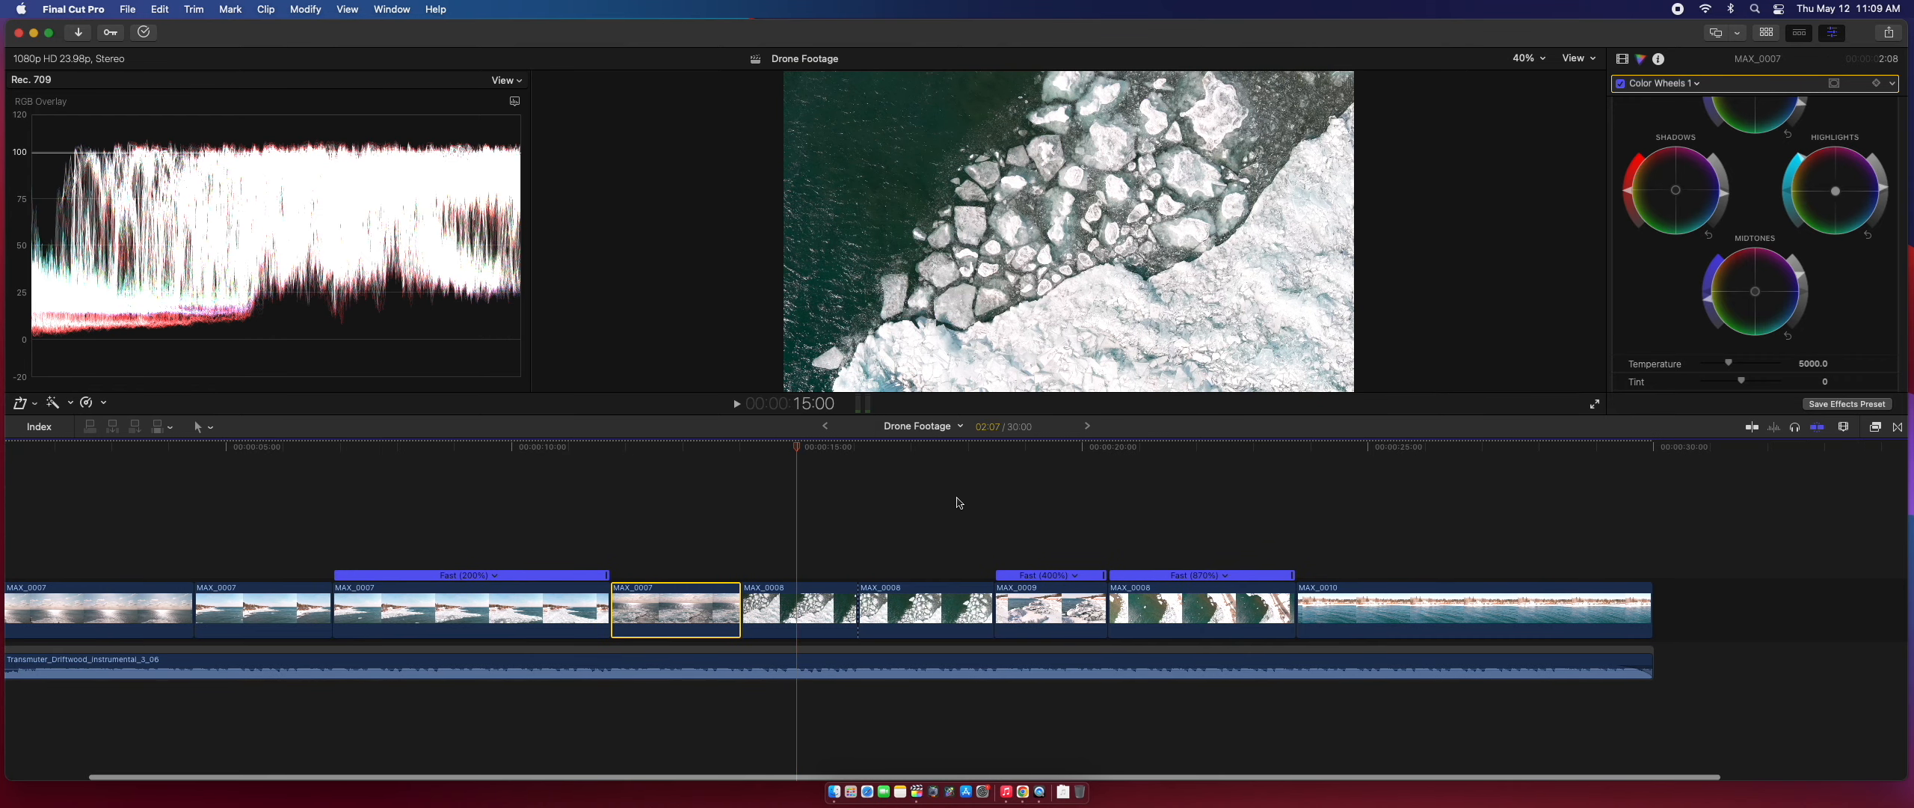
drag(762, 453, 758, 624)
click(758, 625)
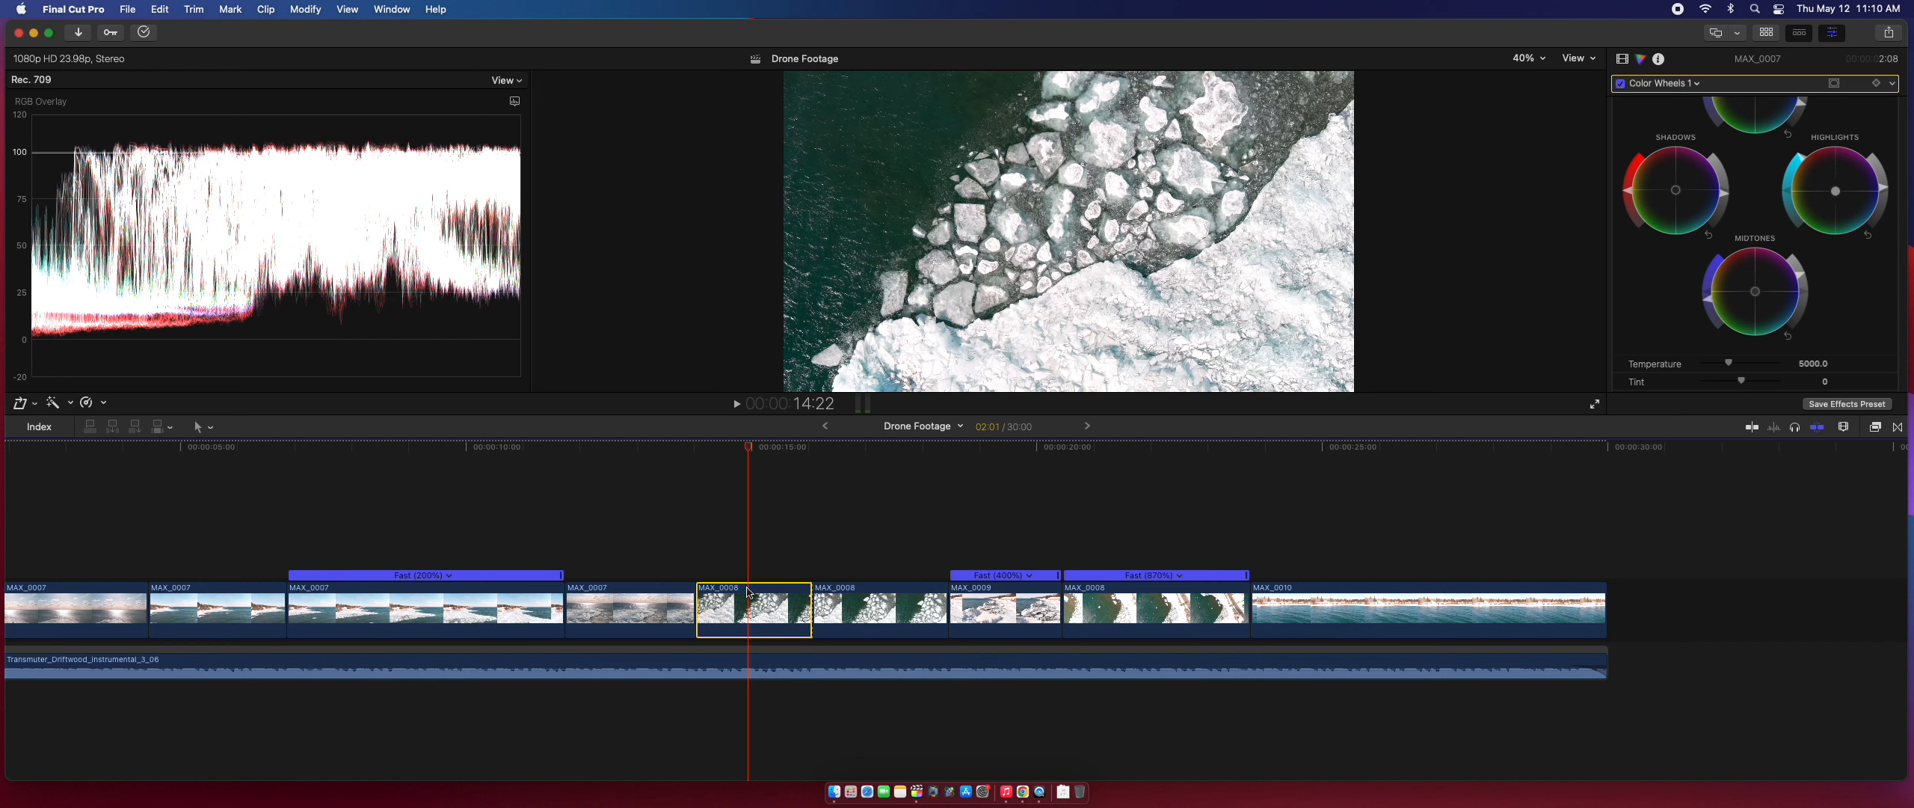
click(1681, 85)
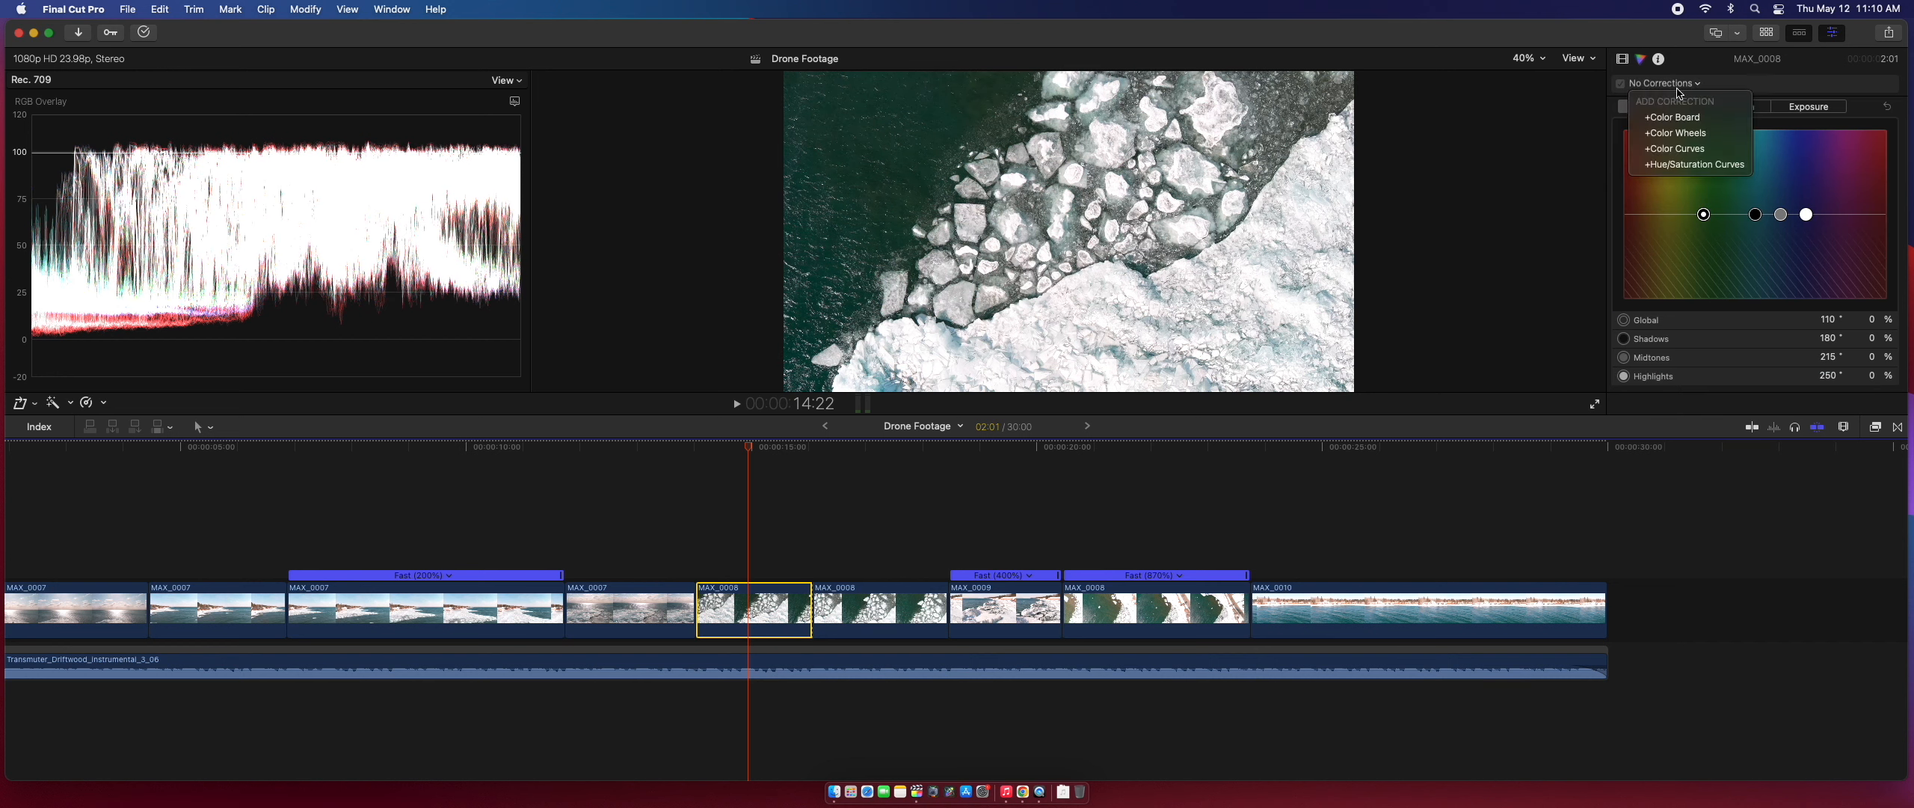
click(1676, 133)
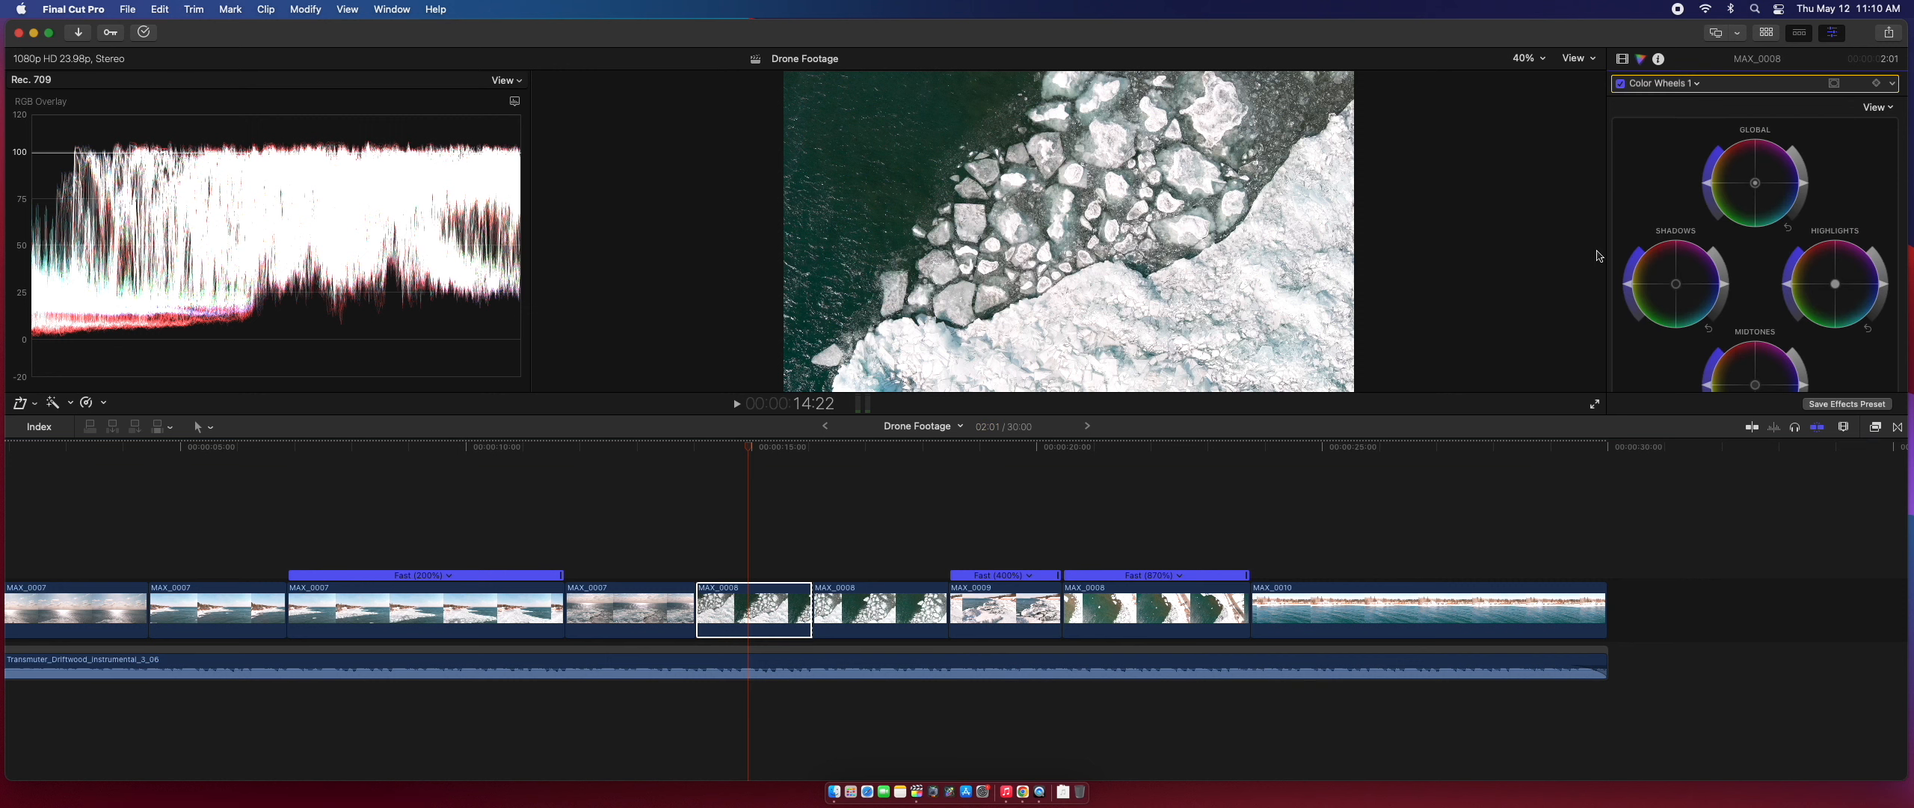
- Slightly lower the first MAX_0008 clip's global and highlights brightness, and raise its midtones brightness and highlights saturation a little
drag(1807, 189, 1807, 194)
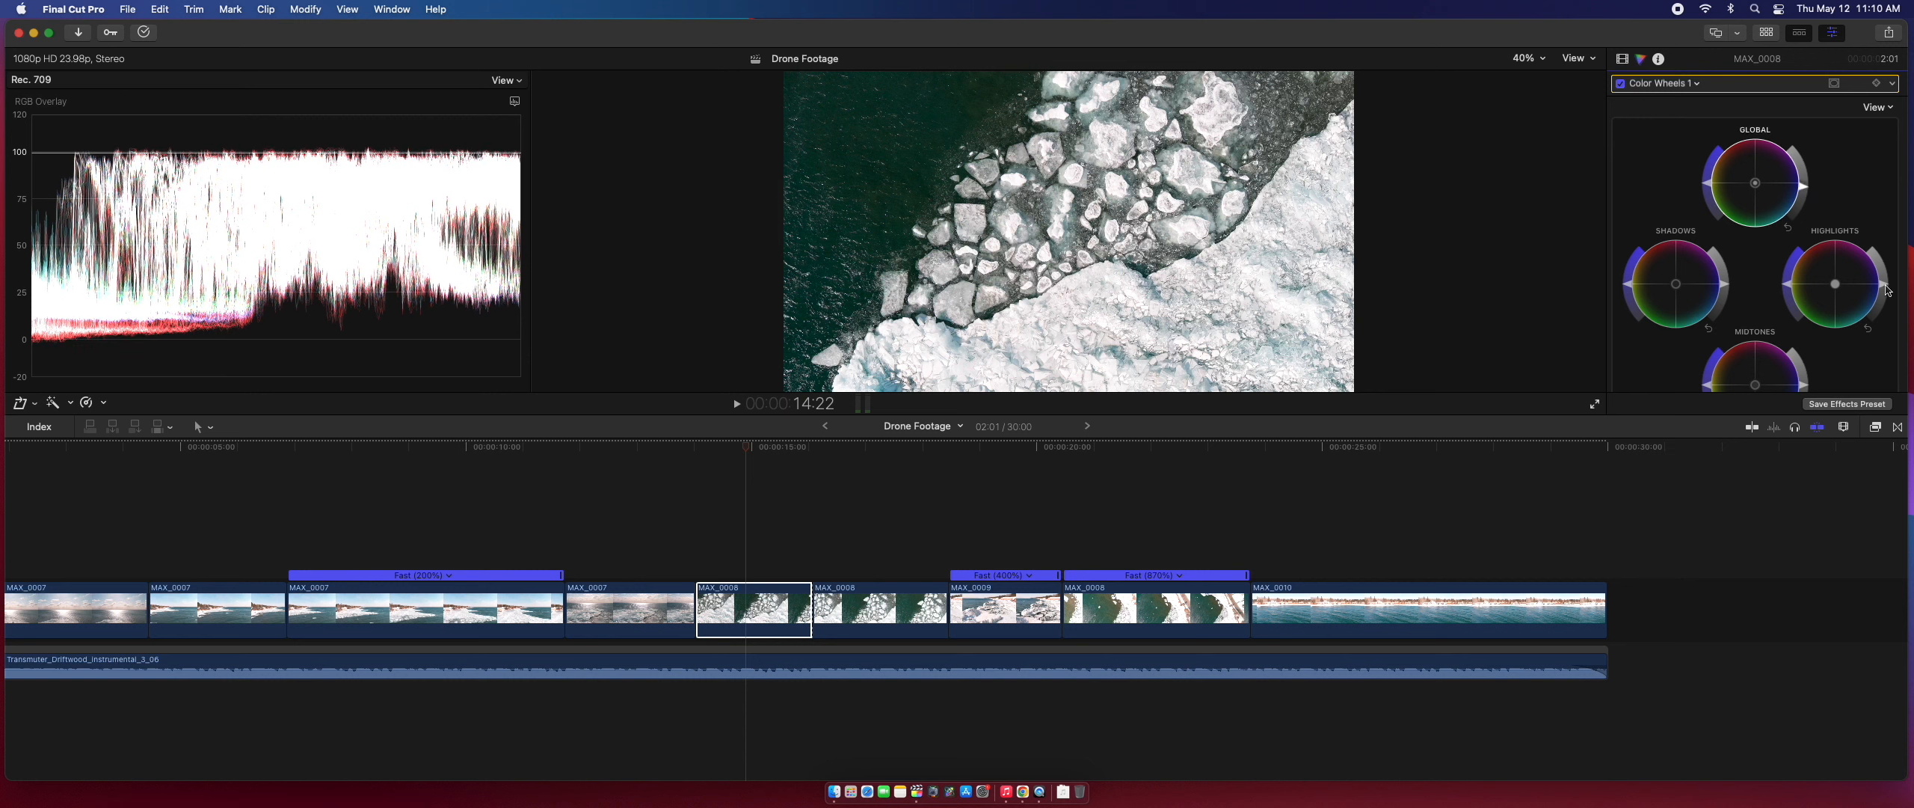
drag(1887, 290, 1888, 293)
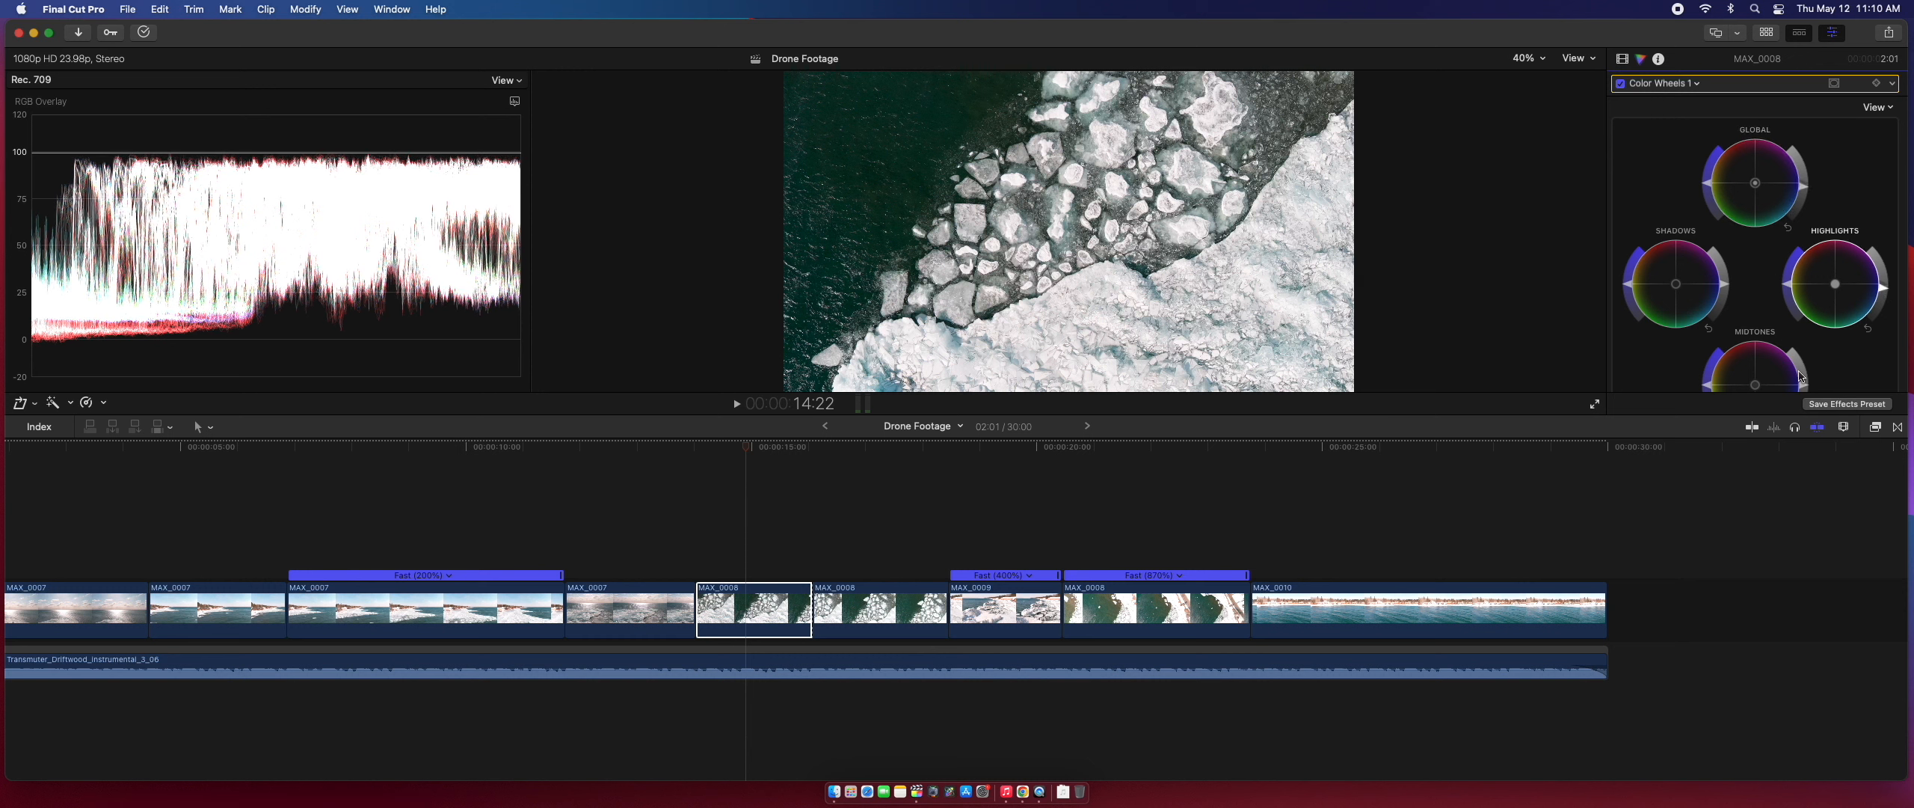
scroll(1844, 368, down, 2)
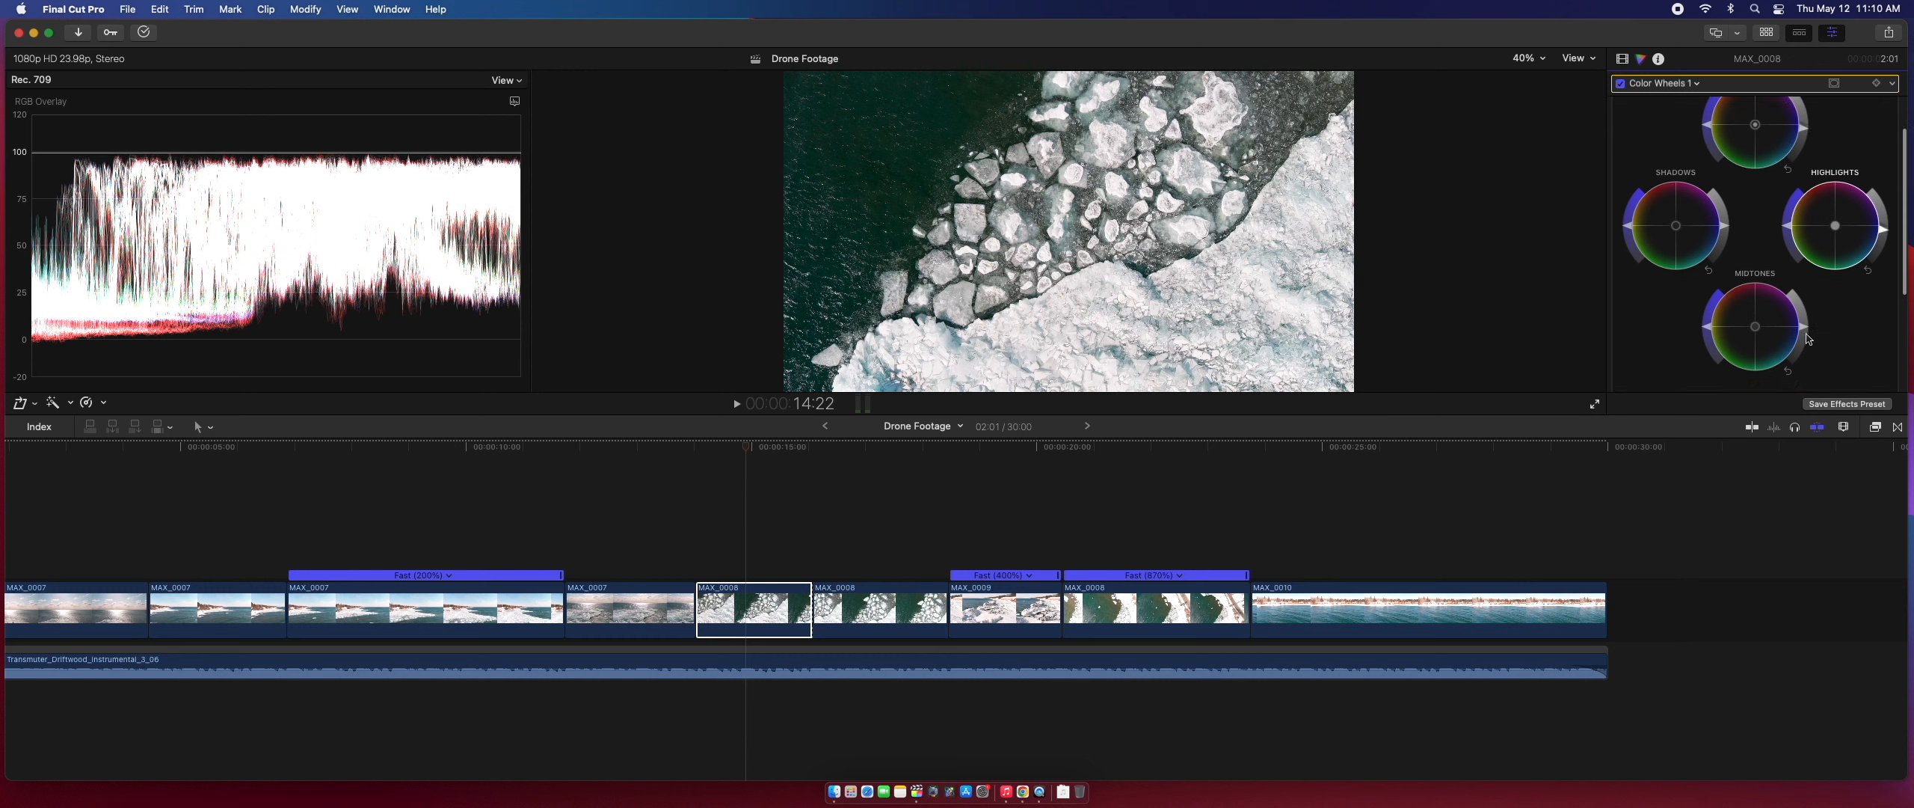
drag(1806, 331, 1804, 320)
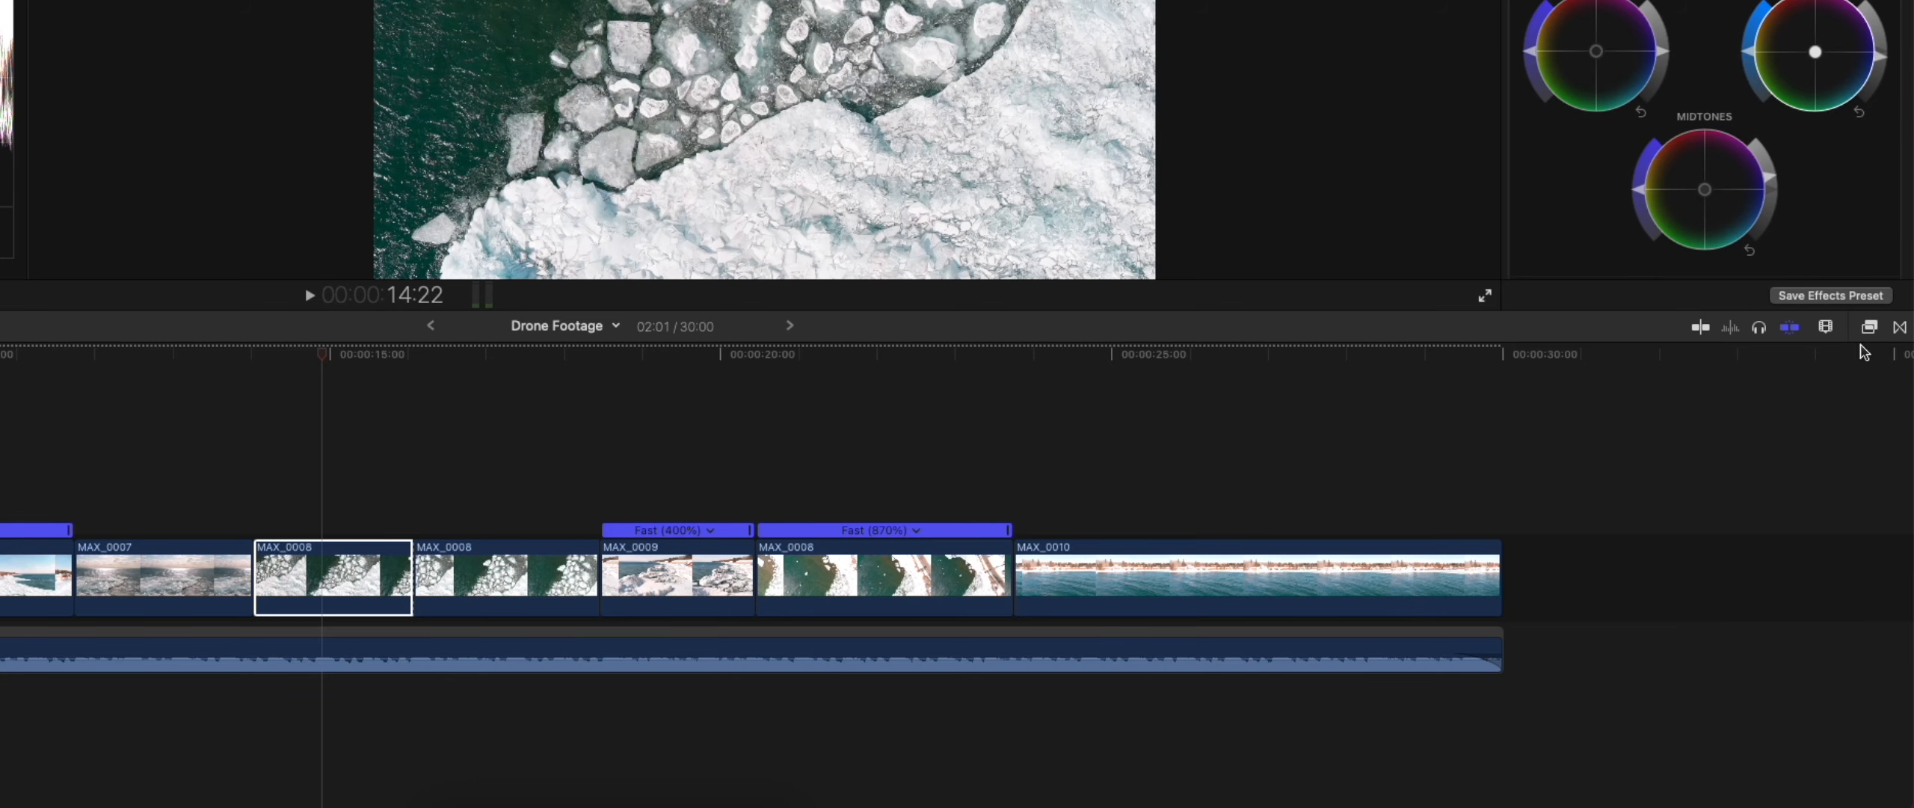
- Search the video effects for "draw" and apply Draw Mask to the first MAX_0008 clip
key(super+5)
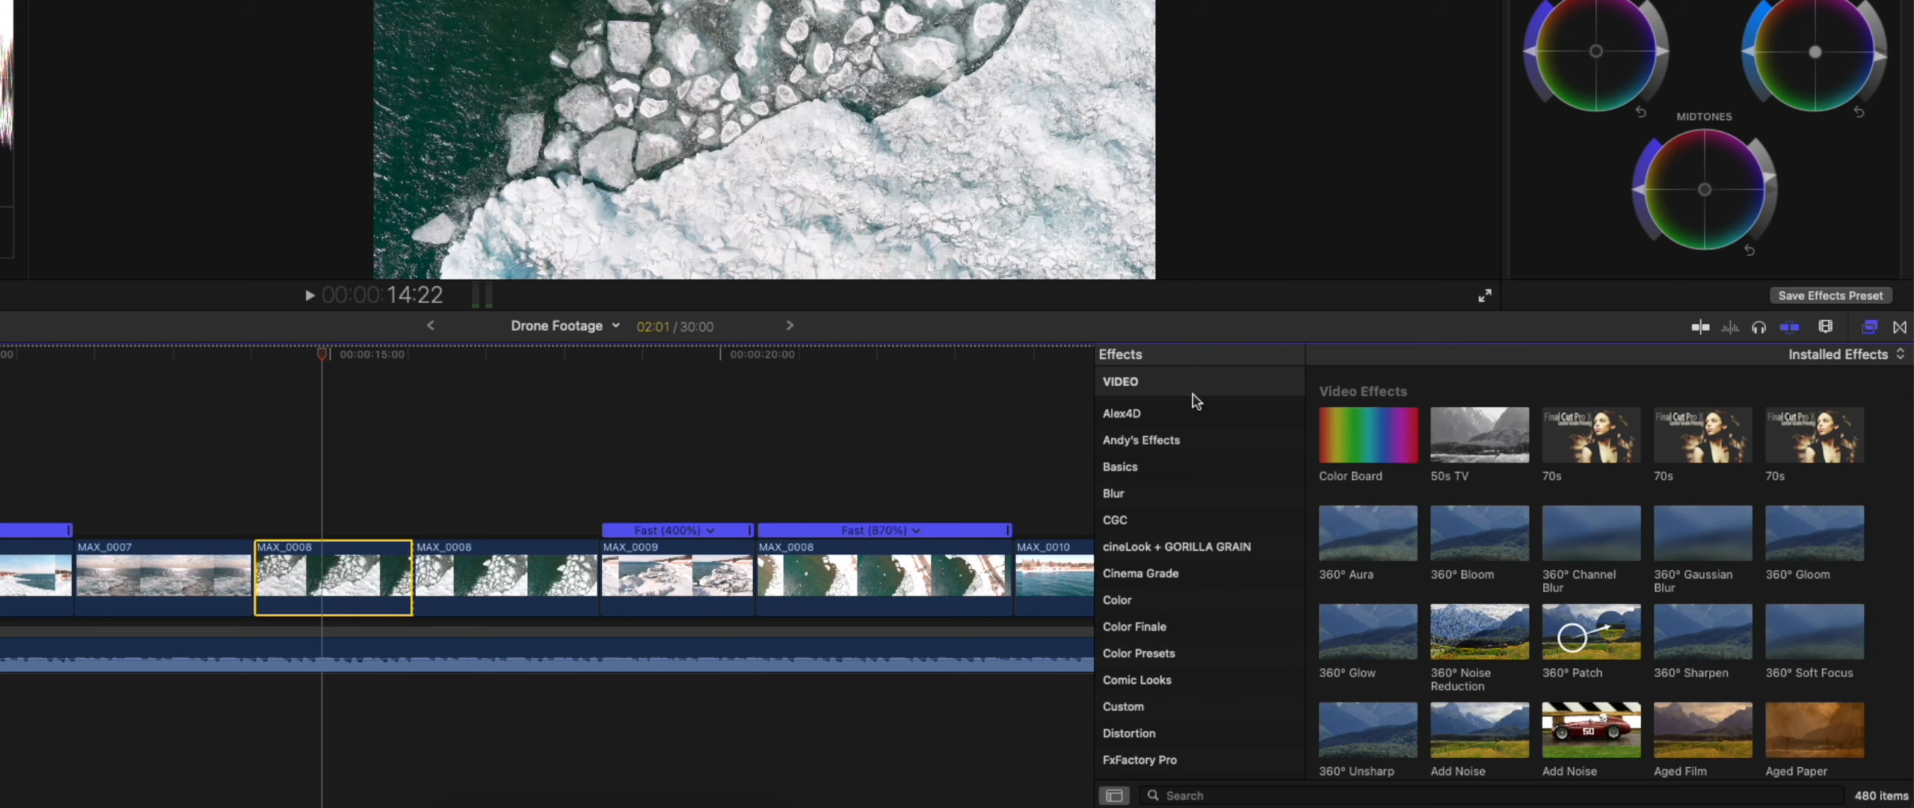
scroll(1196, 399, up, 2)
scroll(1238, 520, down, 4)
scroll(1238, 524, up, 3)
click(1236, 797)
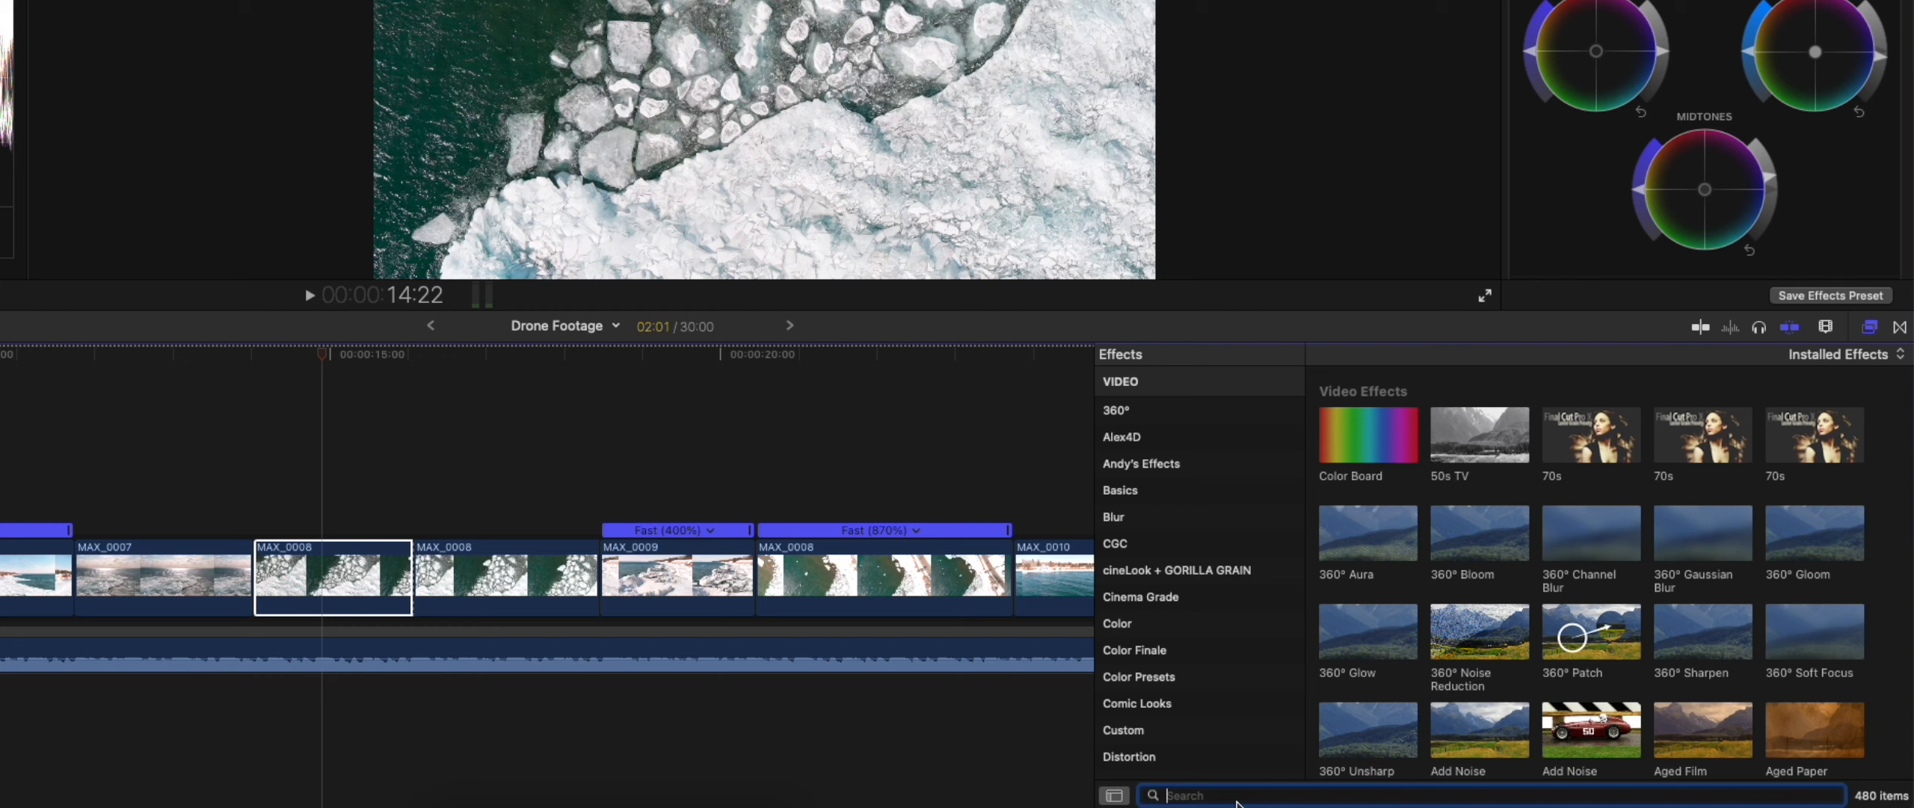
text(draw)
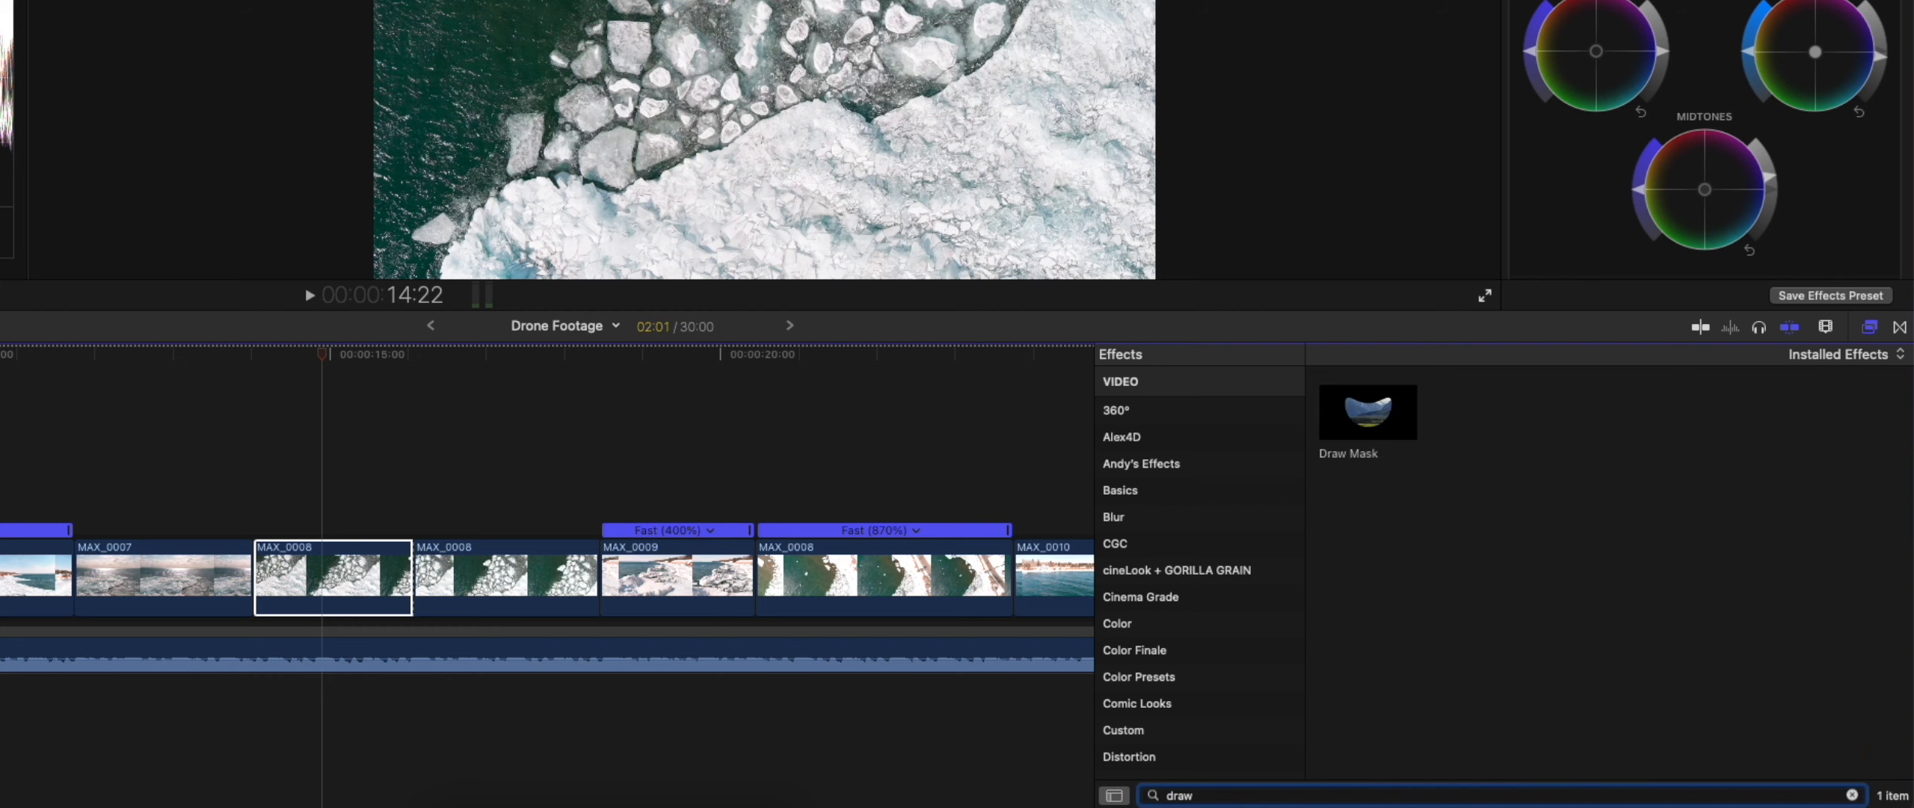
mouse_move(1382, 432)
mouse_down()
mouse_move(342, 504)
mouse_move(362, 572)
mouse_up()
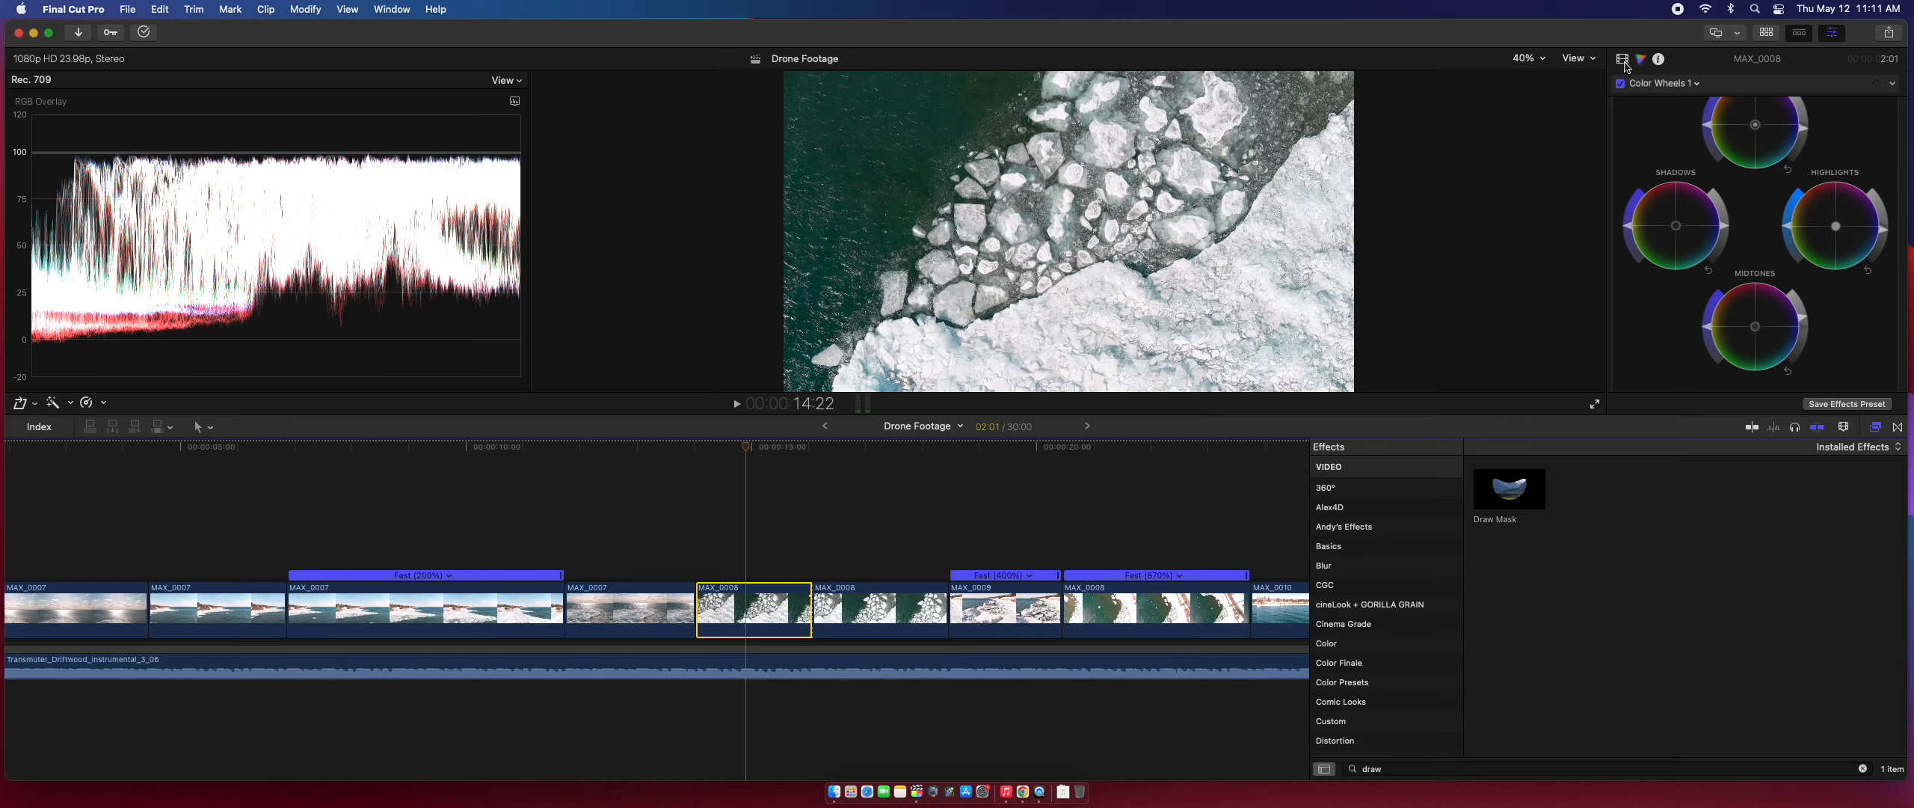
- Outline an area of the white ice sheet in the lower part of the frame with eight Draw Mask control points
click(1621, 60)
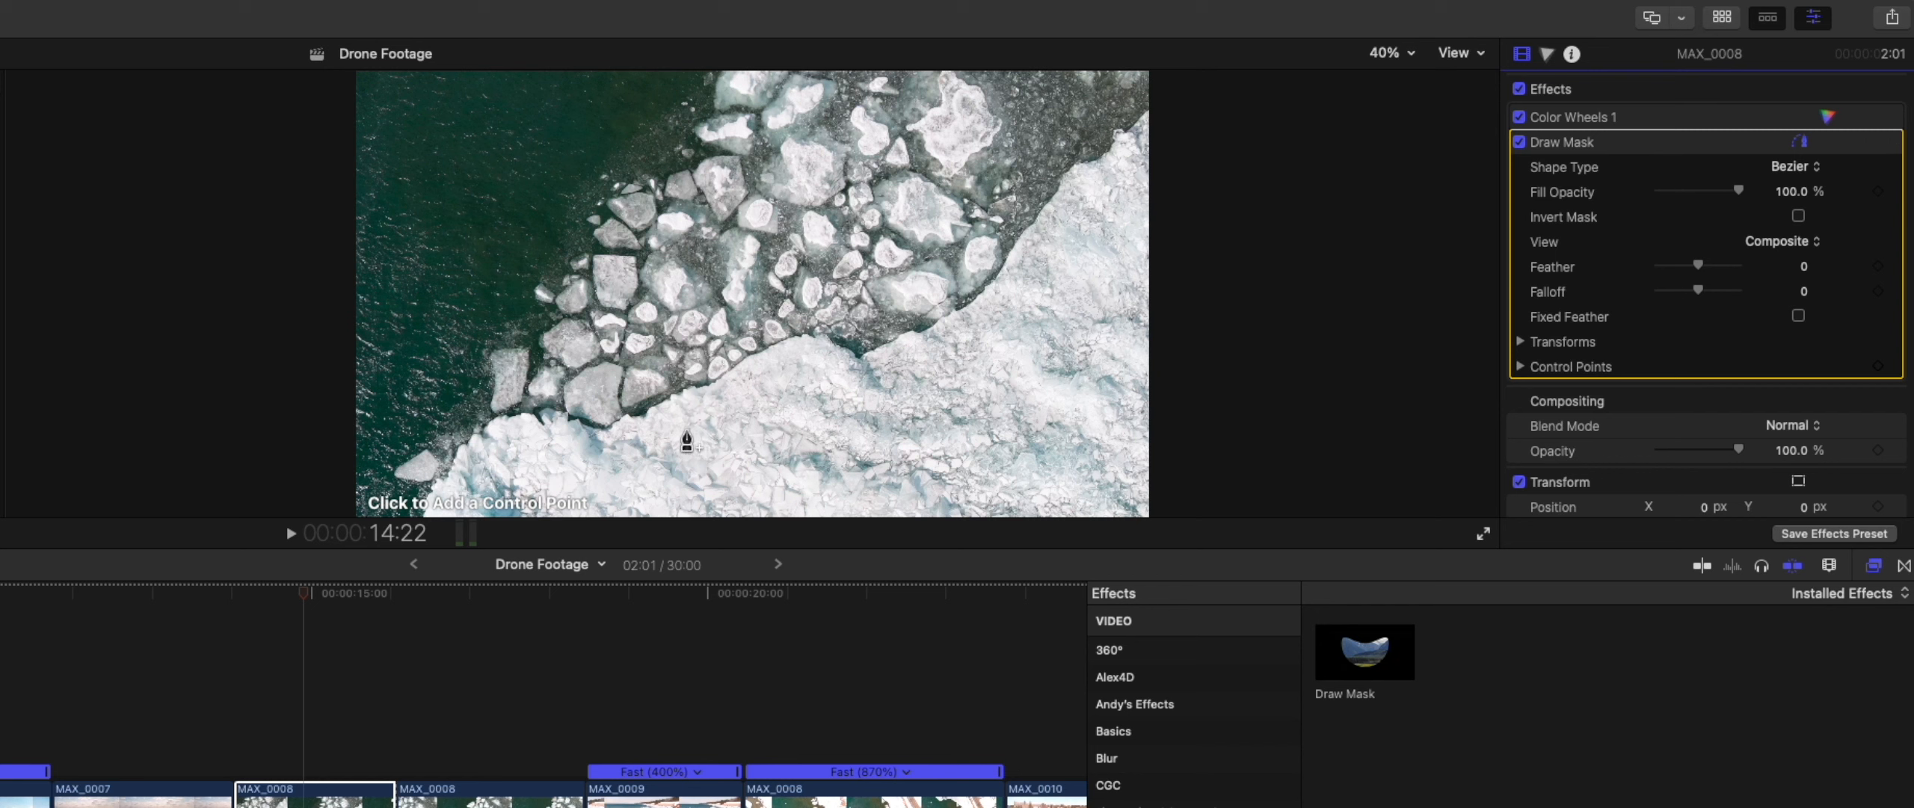
click(686, 429)
click(795, 371)
click(852, 404)
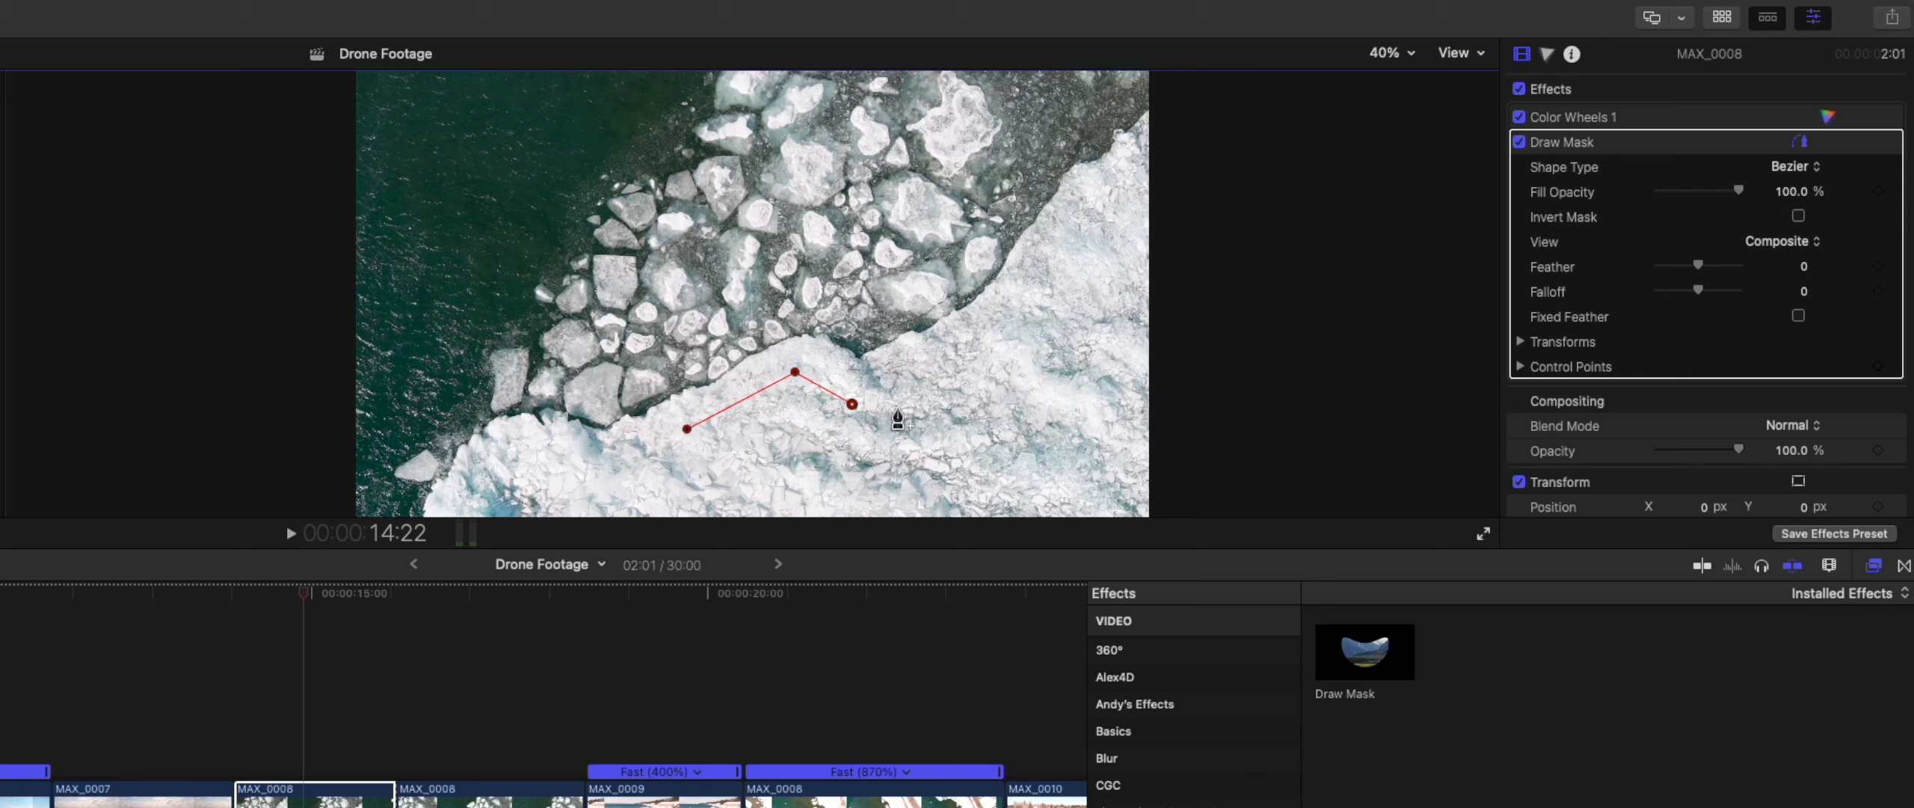
click(903, 404)
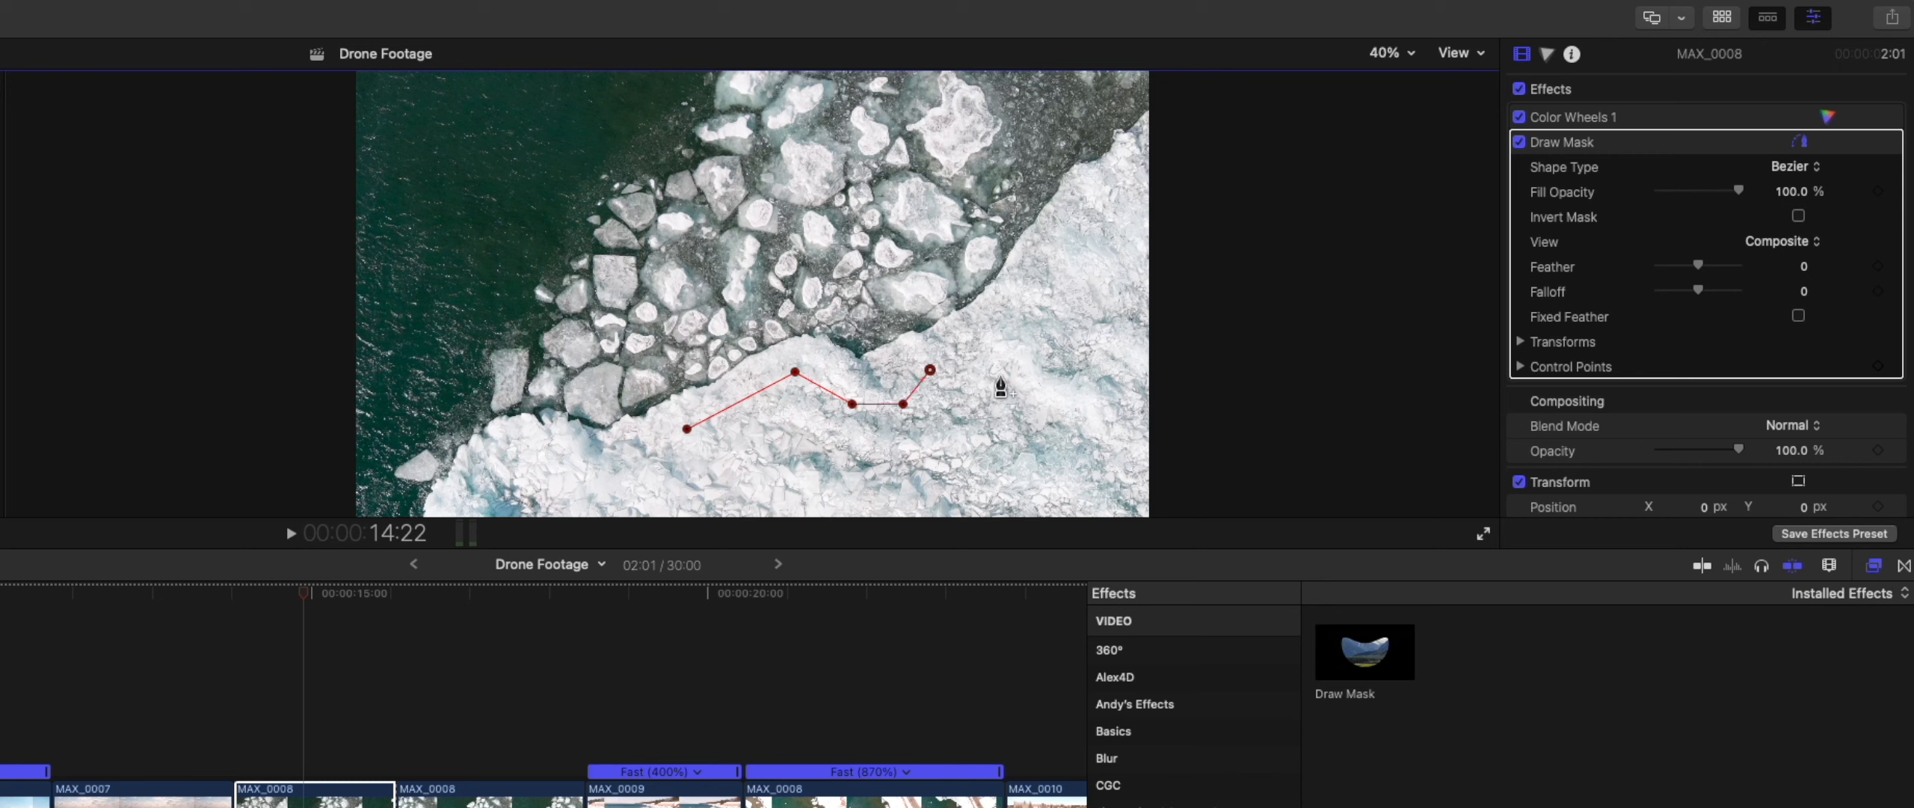
click(1032, 389)
click(1065, 499)
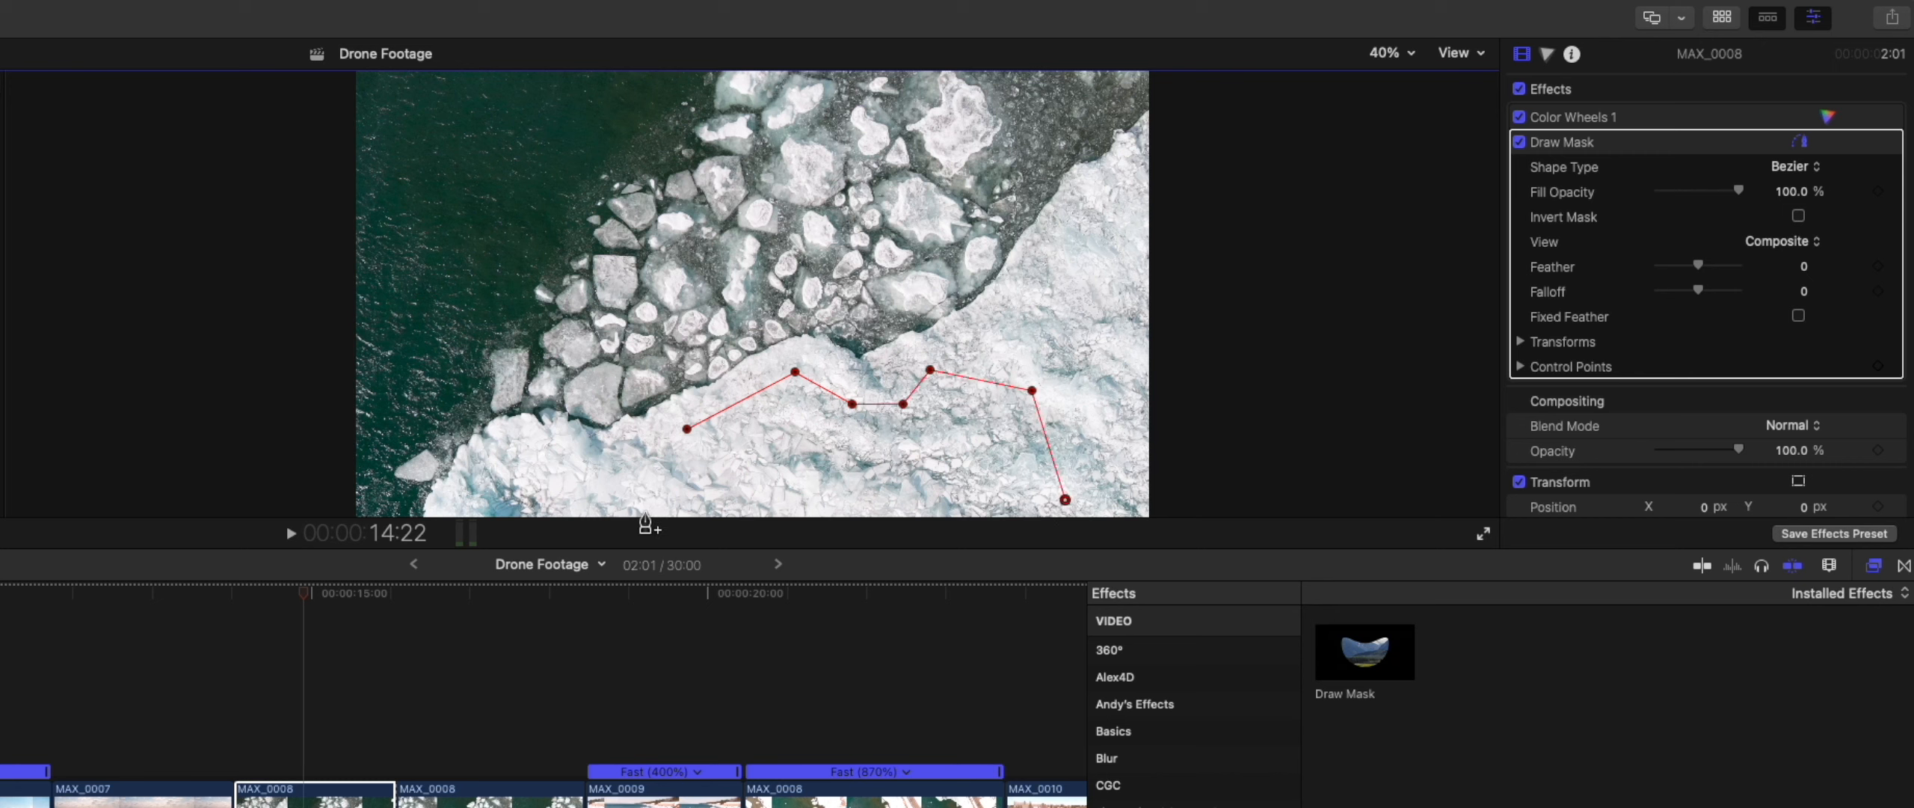
click(667, 508)
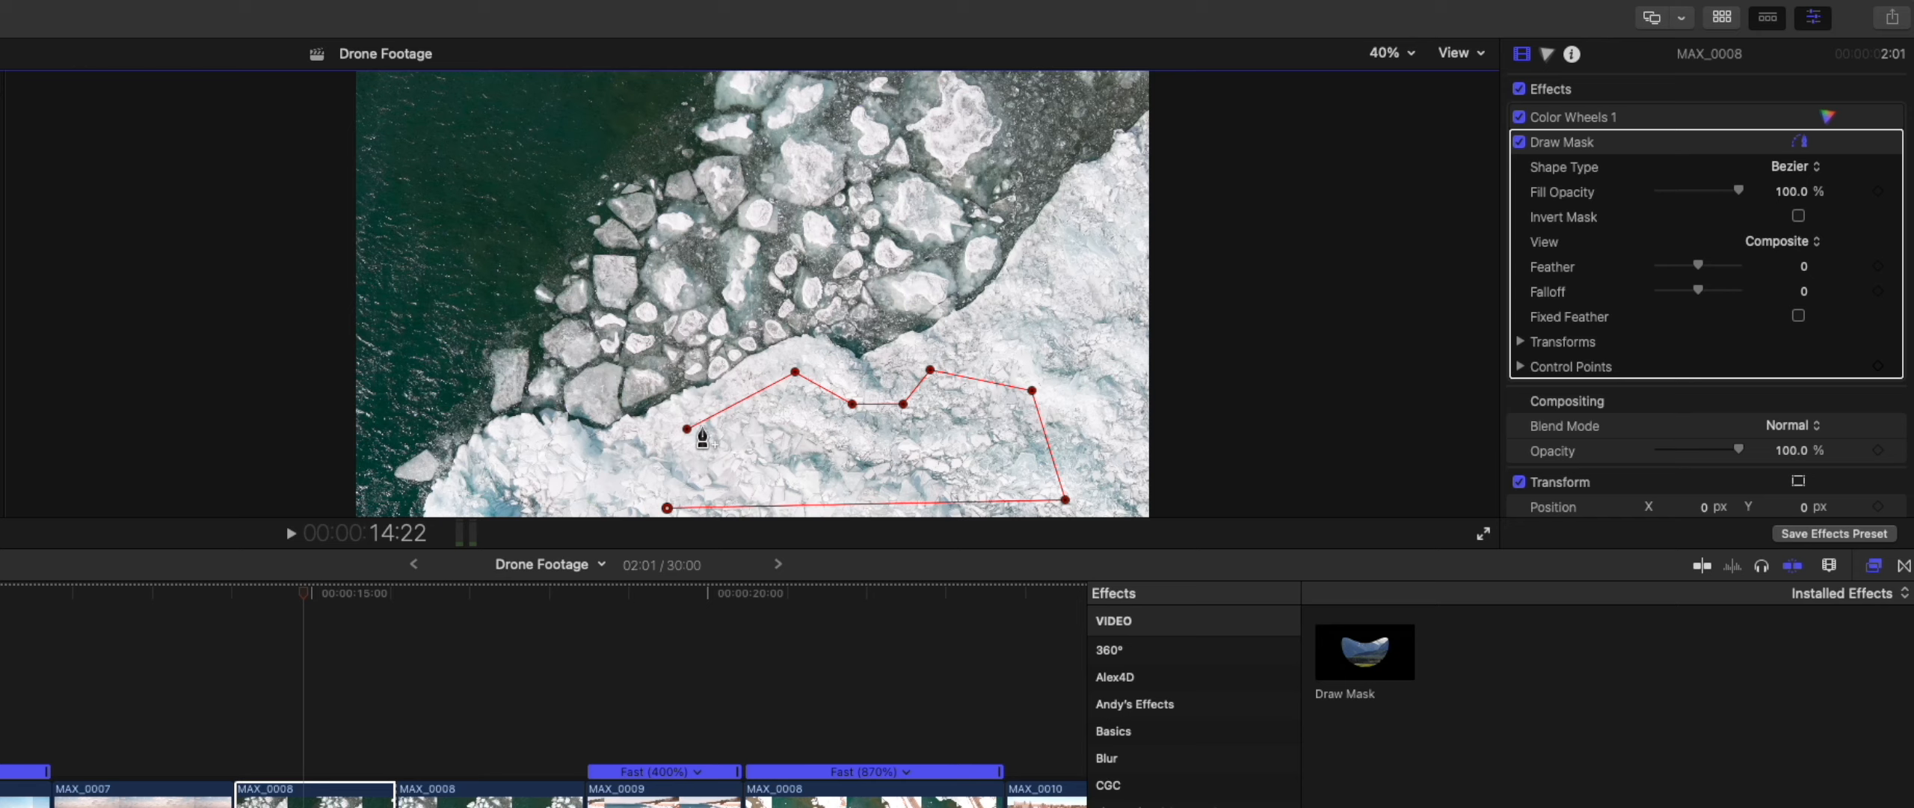